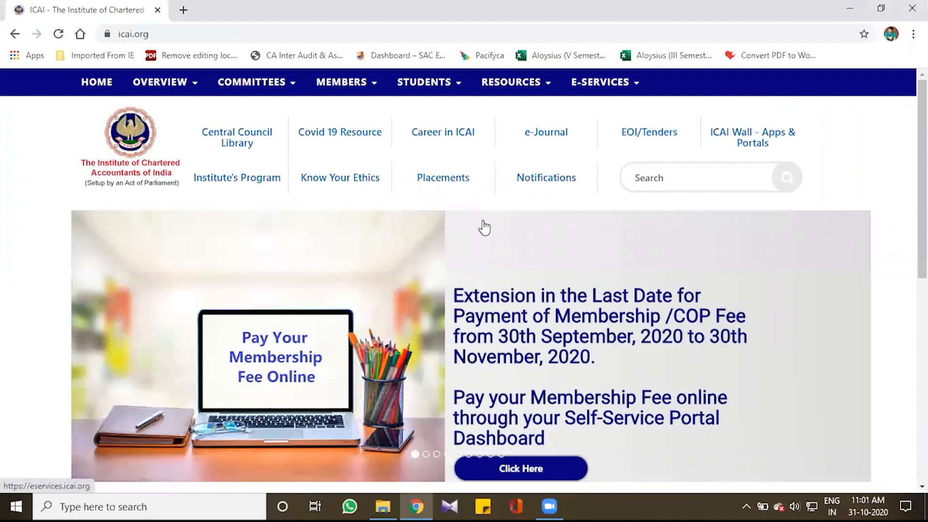
Open the Self Service Portal from the ICAI home page
scroll(487, 226, "down", 2)
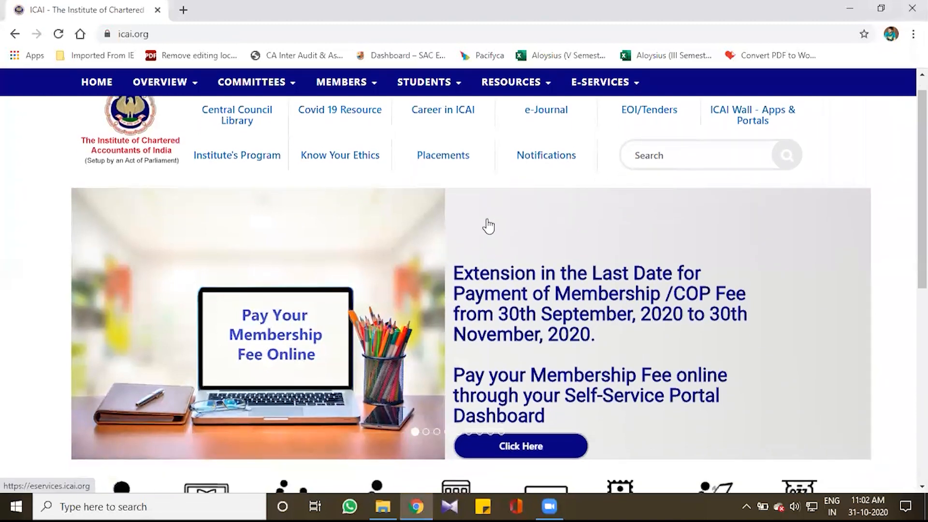
scroll(488, 225, "down", 2)
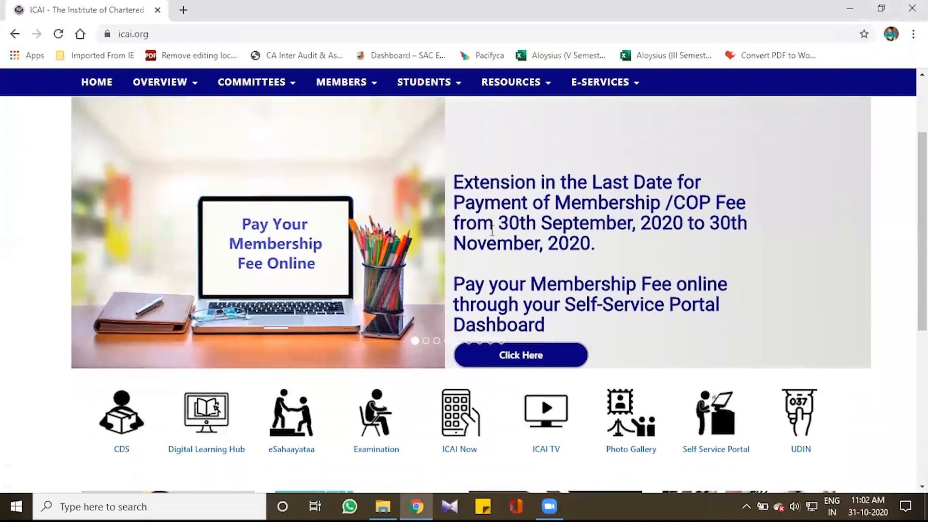
scroll(492, 232, "down", 1)
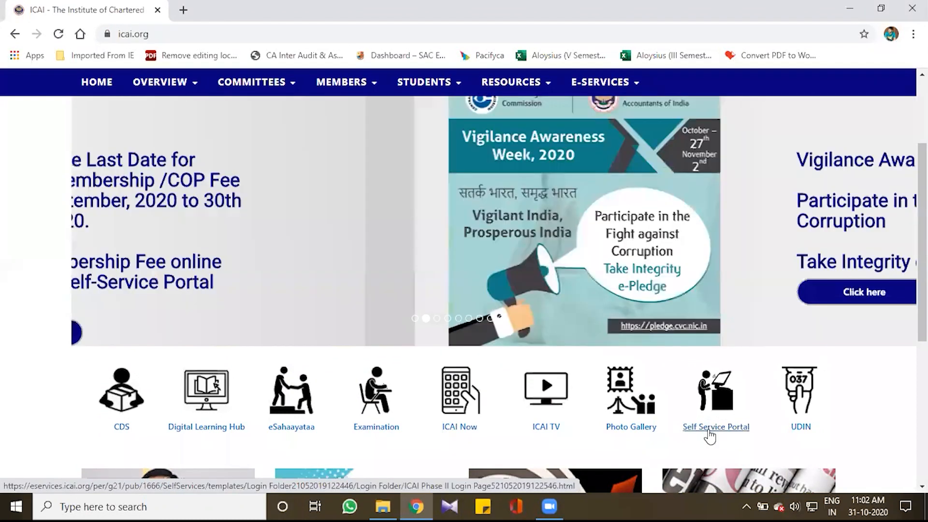
left_click(709, 425)
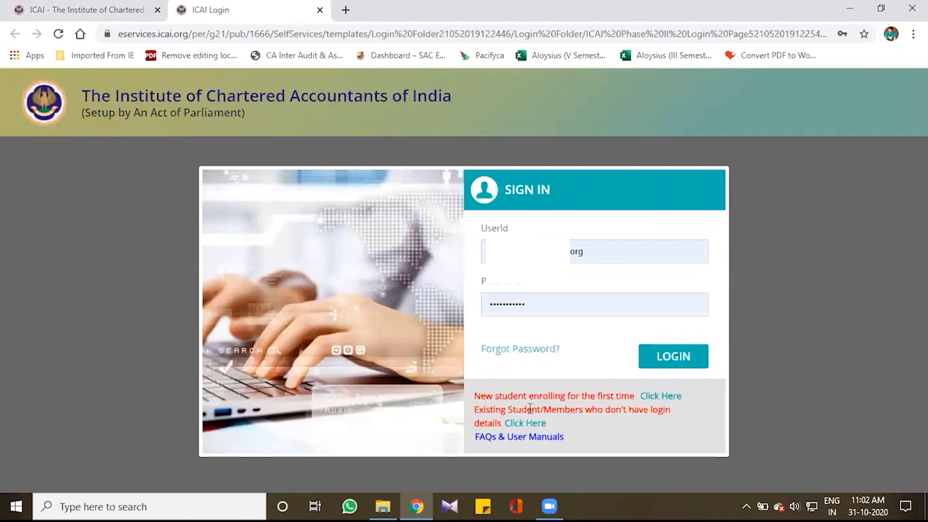
Open the registration form for new students enrolling for CA for the first time
left_click(646, 400)
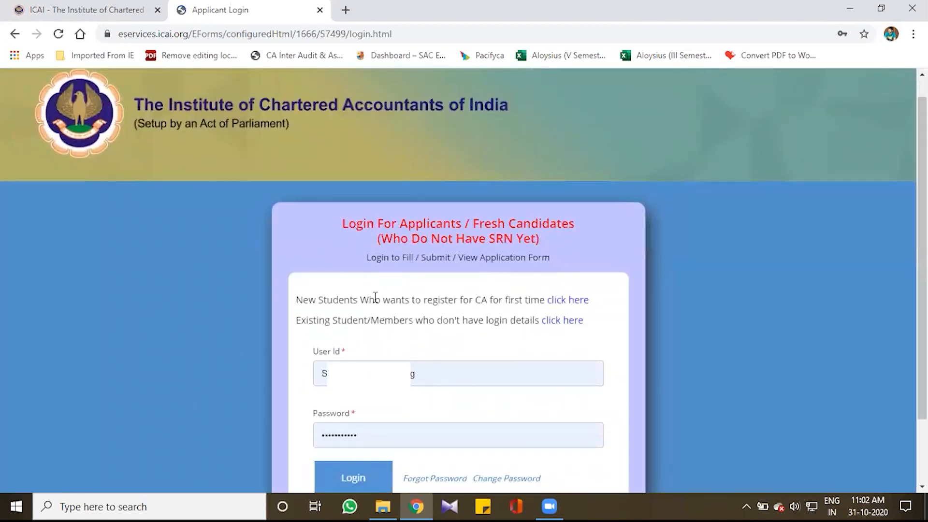
left_click(564, 298)
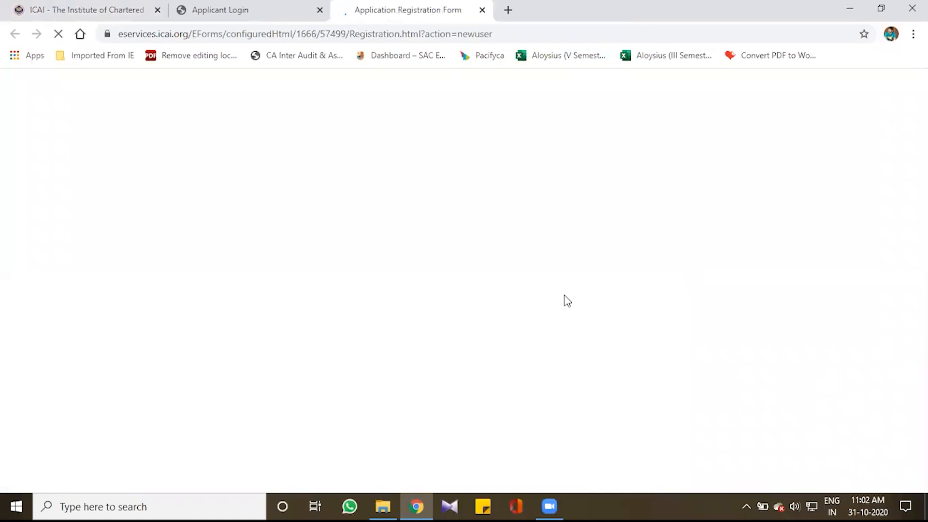
Set the salutation to Ms. and enter the applicant's first, middle and last names in the registration form
scroll(567, 301, "down", 3)
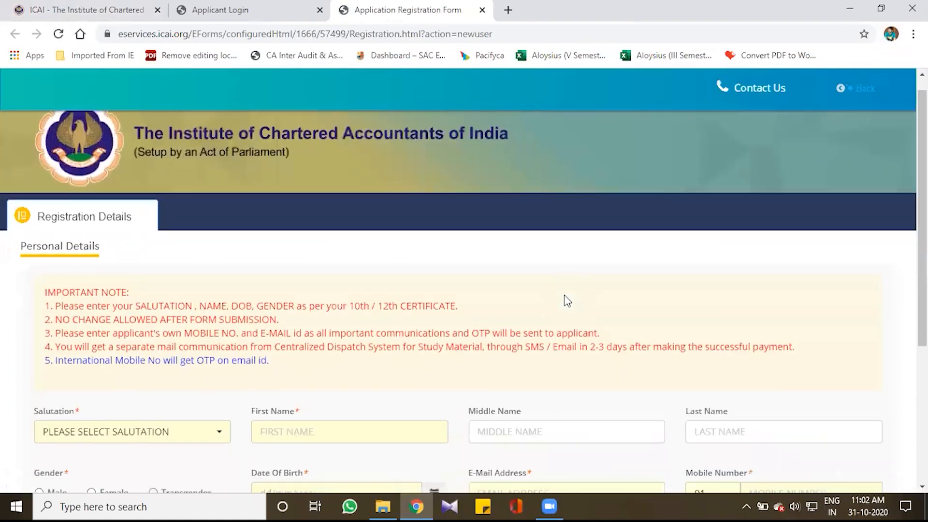
scroll(565, 297, "down", 2)
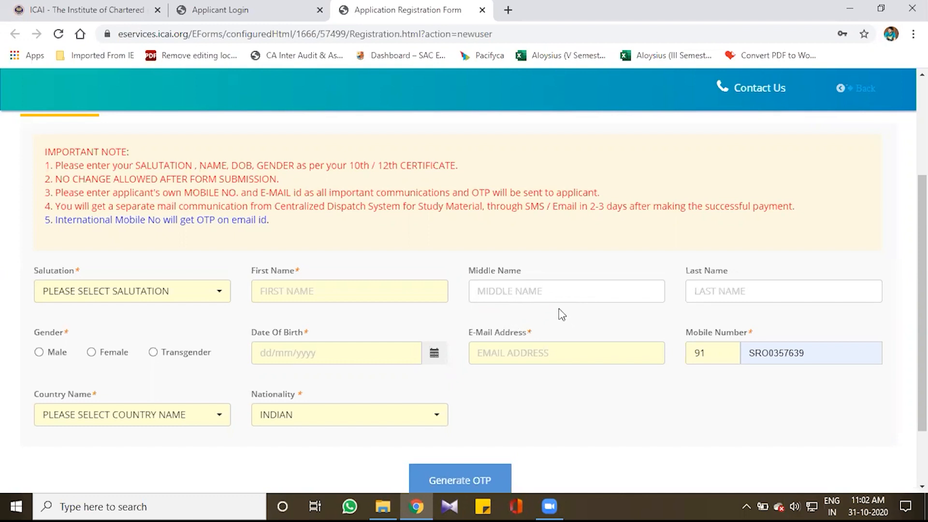
left_click(216, 291)
left_click(67, 386)
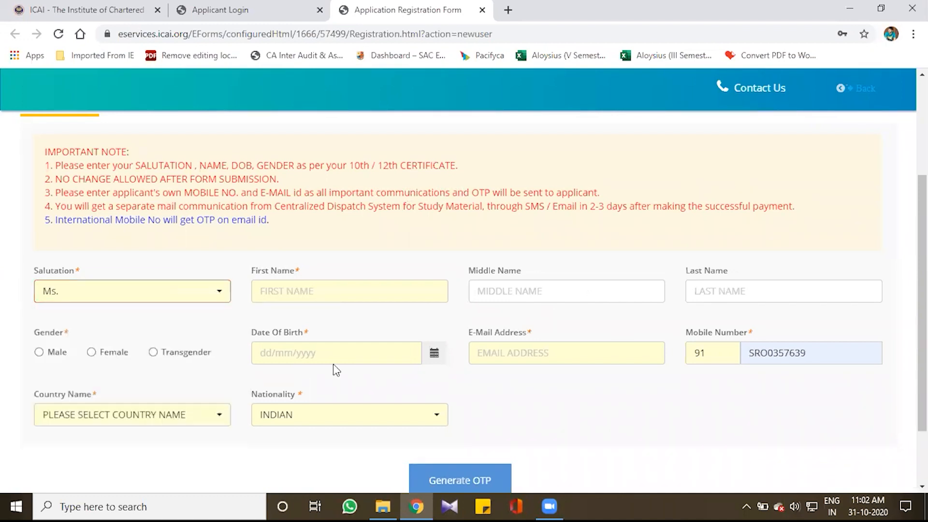
left_click(328, 285)
left_click(2, 243)
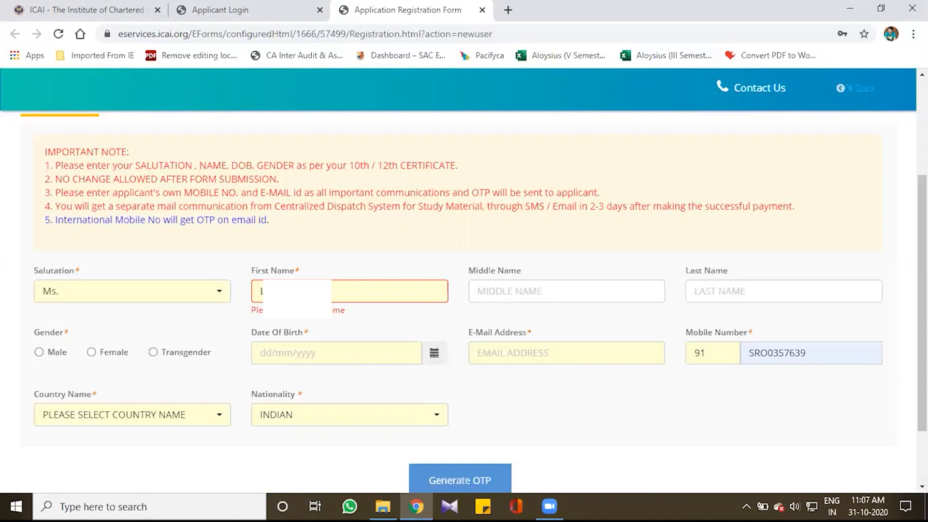
key("Tab")
type("JE")
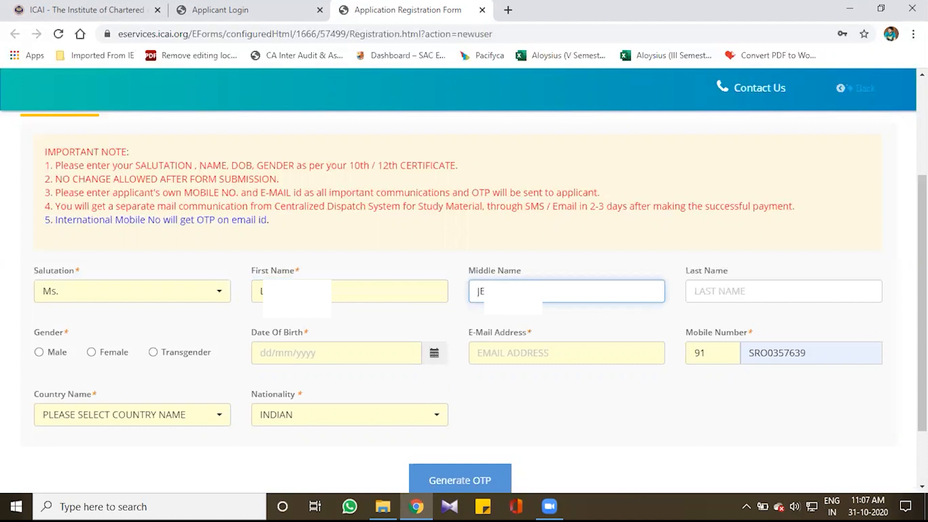
key("Tab")
type("LO")
key("Tab")
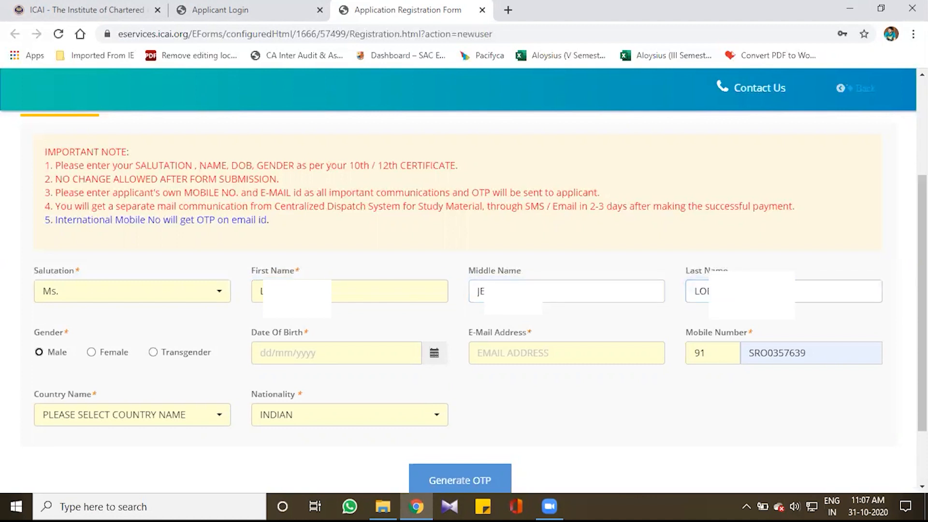
Select Female as the gender and enter the applicant's date of birth
key("Tab")
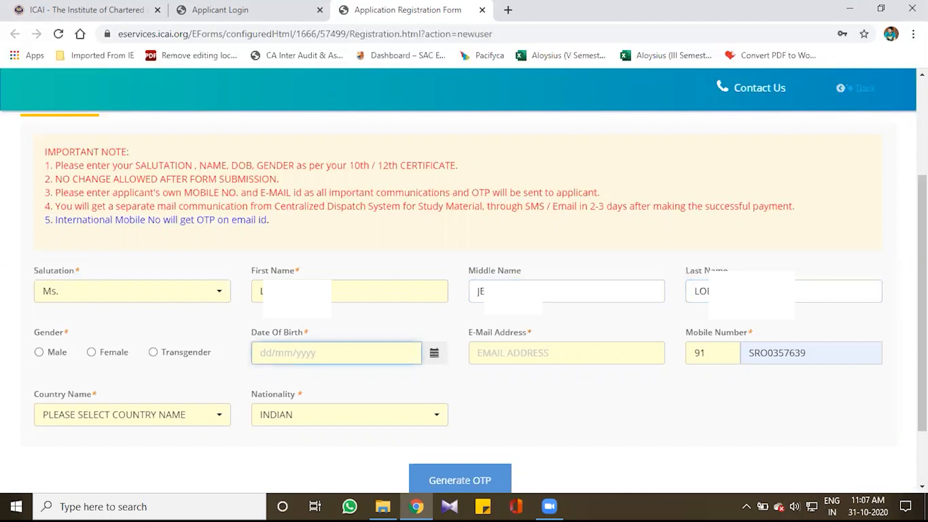
left_click(91, 358)
left_click(349, 350)
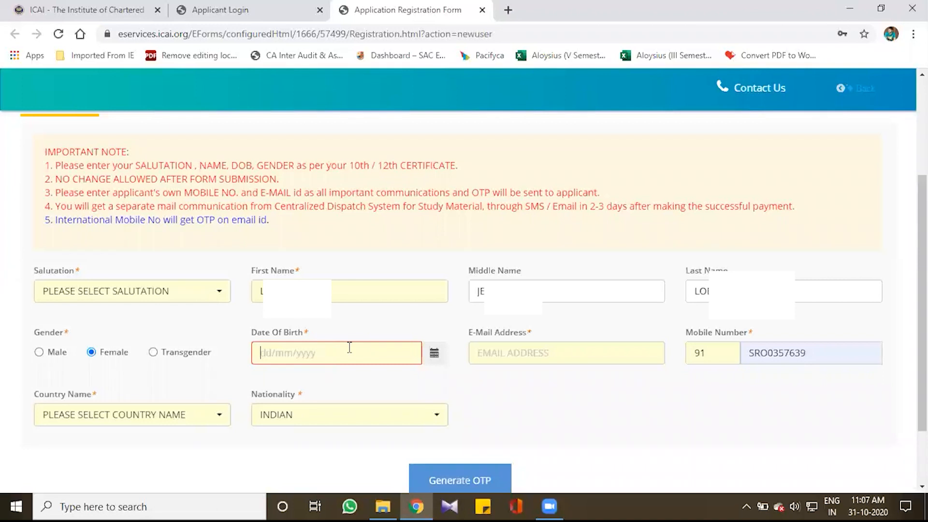
type("0210")
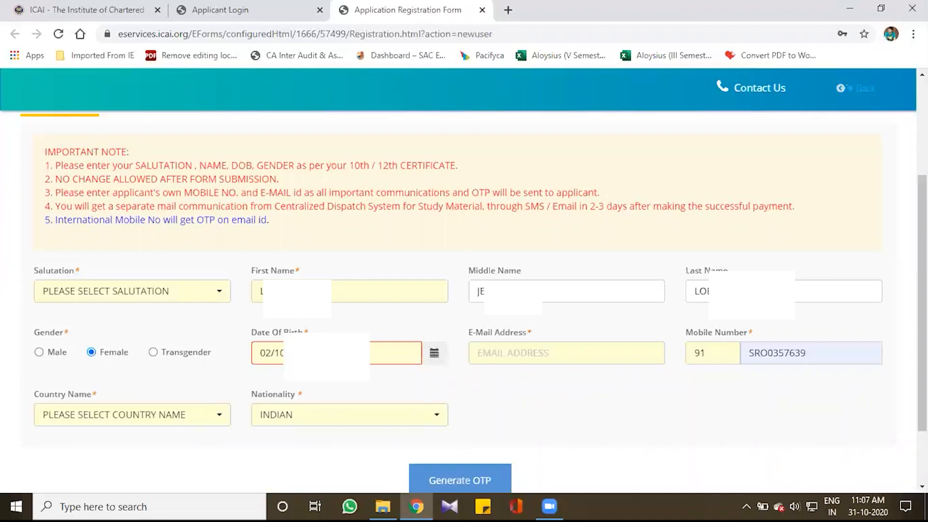
Fill in the applicant's e-mail address and replace the prefilled mobile number with the applicant's own
left_click(495, 353)
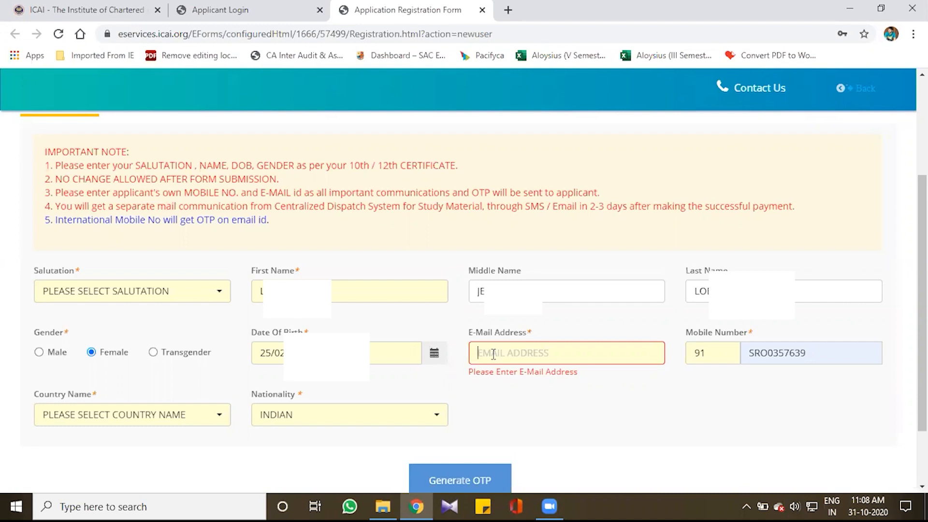
type("lie")
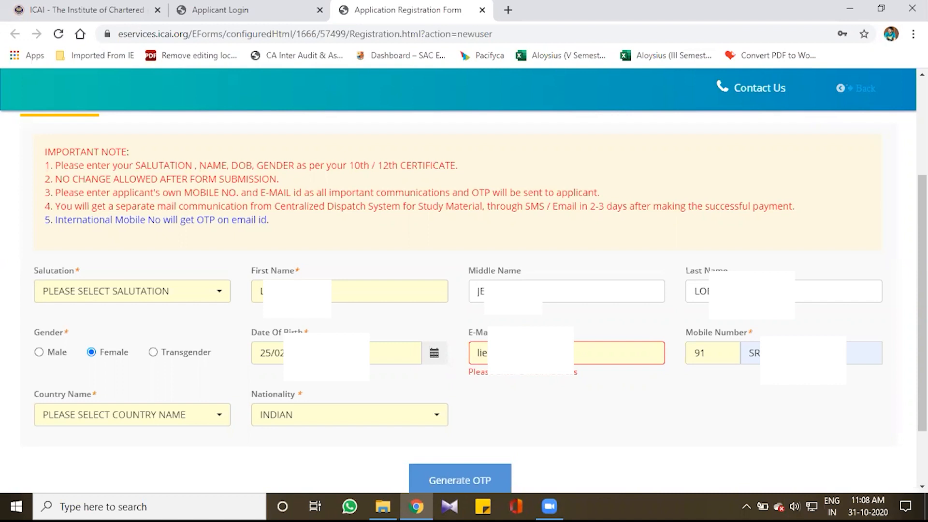
key("Tab")
key("Tab")
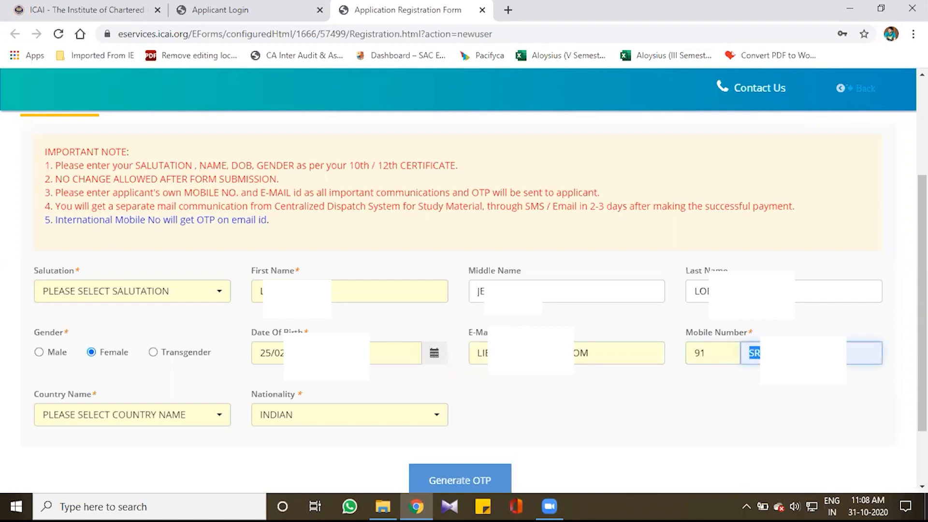
type("72")
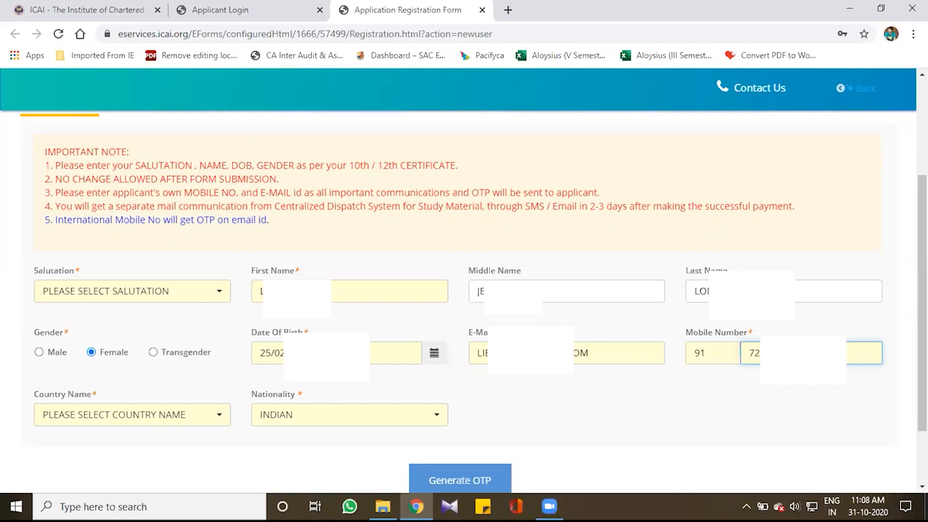
Set the applicant's country name to INDIA
left_click(155, 414)
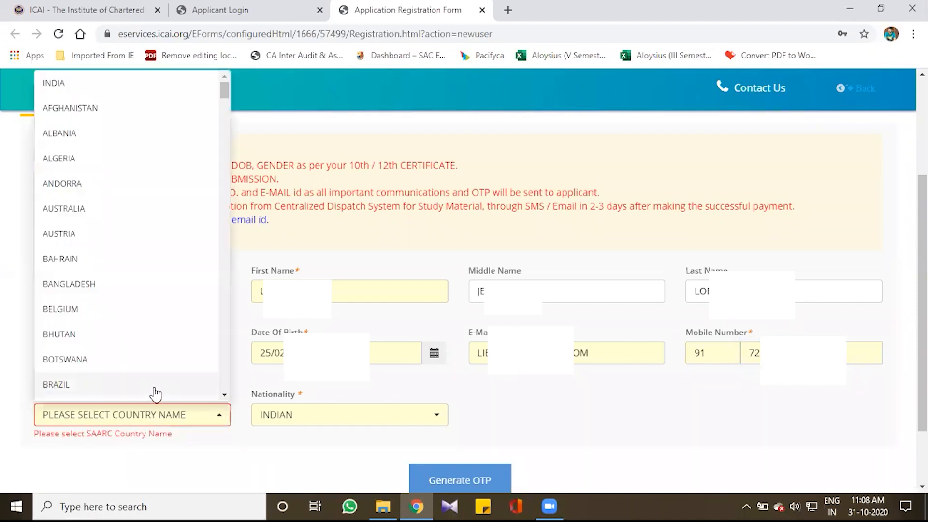
left_click(102, 103)
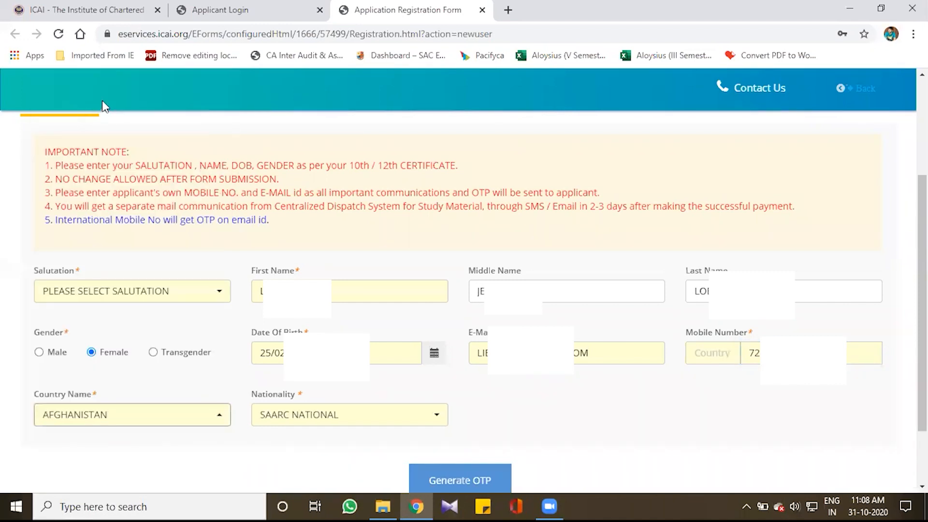
left_click(179, 416)
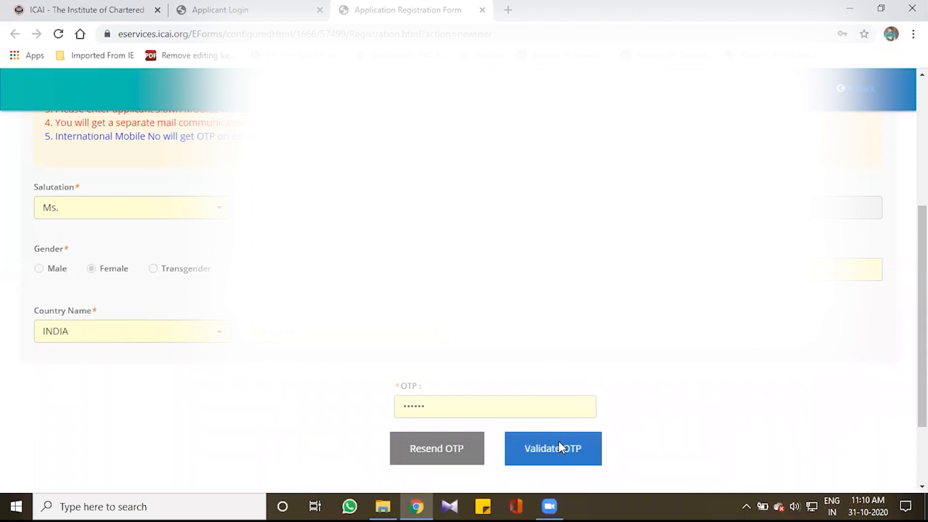
Validate the entered OTP and acknowledge the confirmation
left_click(559, 442)
left_click(454, 186)
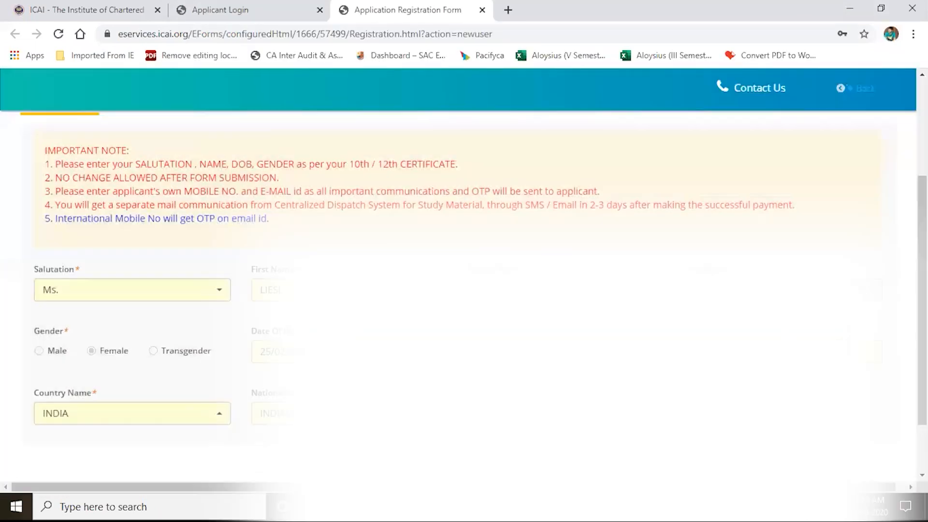
Enter the Student Cycle module and start an application for the Foundation course
scroll(464, 289, "down", 2)
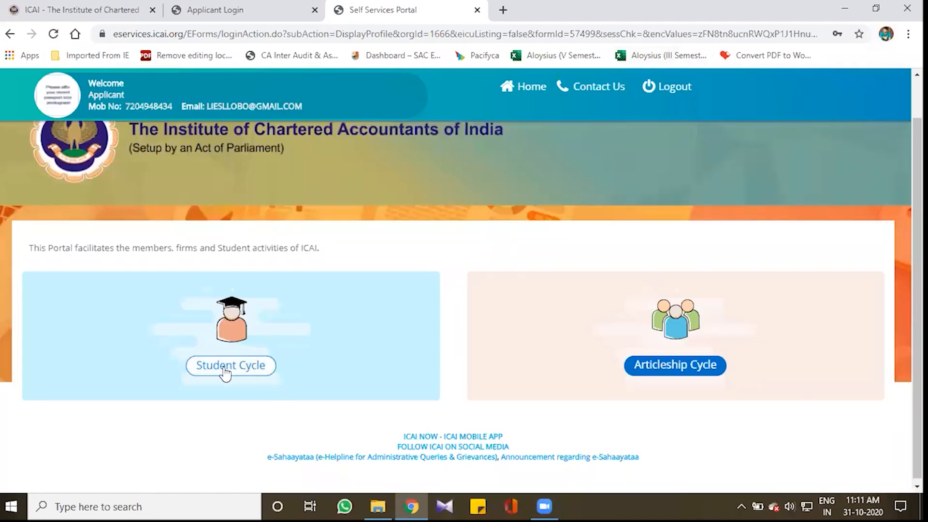
left_click(224, 371)
scroll(302, 372, "down", 1)
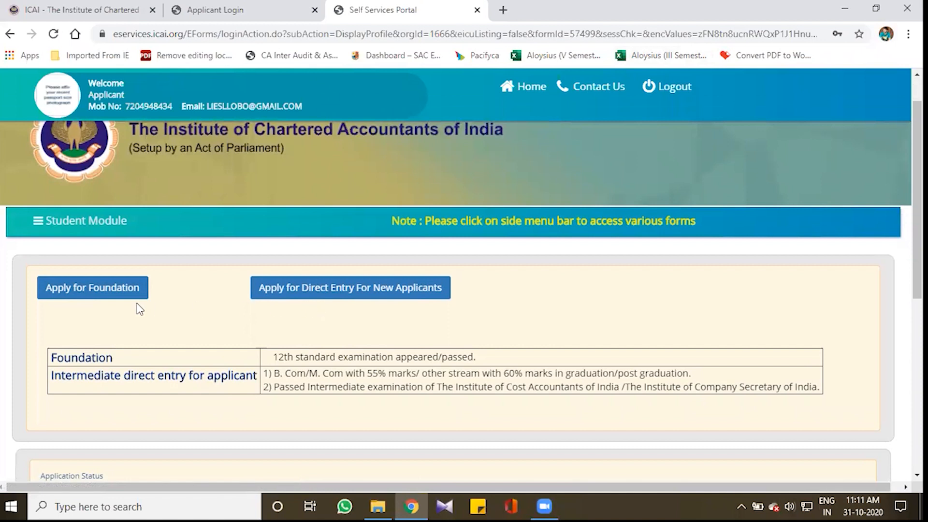
scroll(108, 306, "up", 1)
left_click(132, 325)
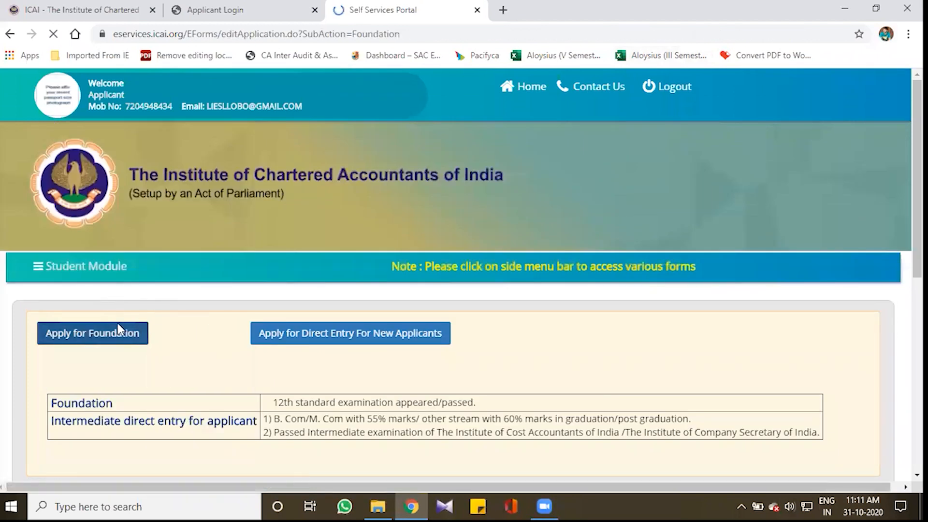
Set the marital status to UNMARRIED and answer NO to the staff ward question in the personal details
scroll(290, 307, "down", 3)
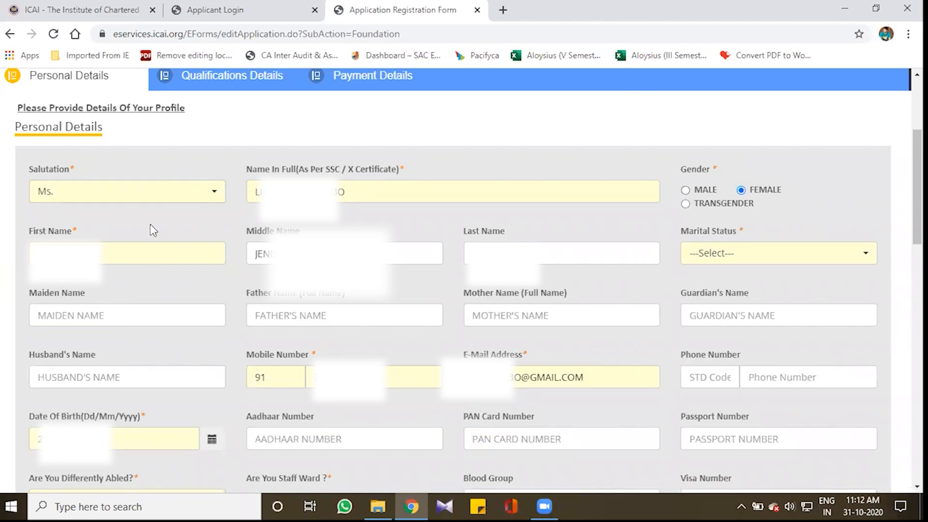
left_click(759, 254)
left_click(739, 329)
scroll(129, 269, "down", 1)
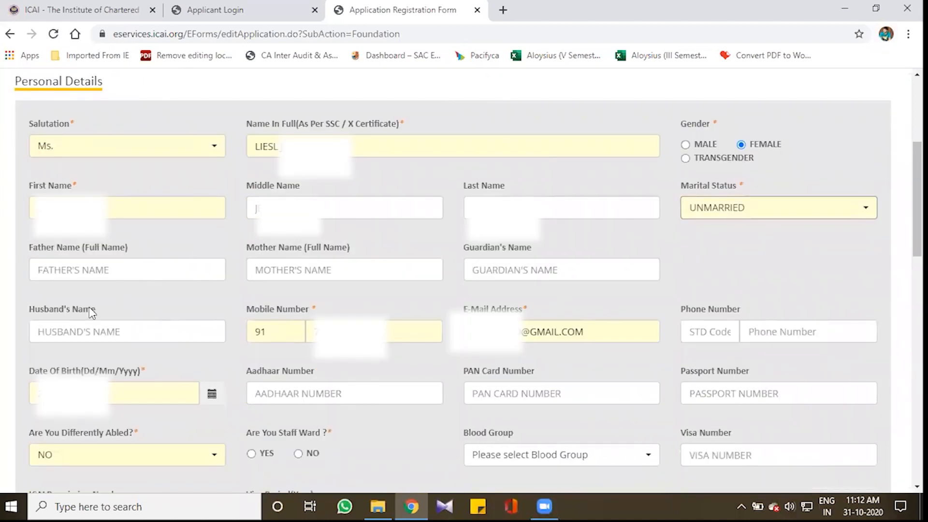
scroll(367, 328, "down", 3)
left_click(299, 315)
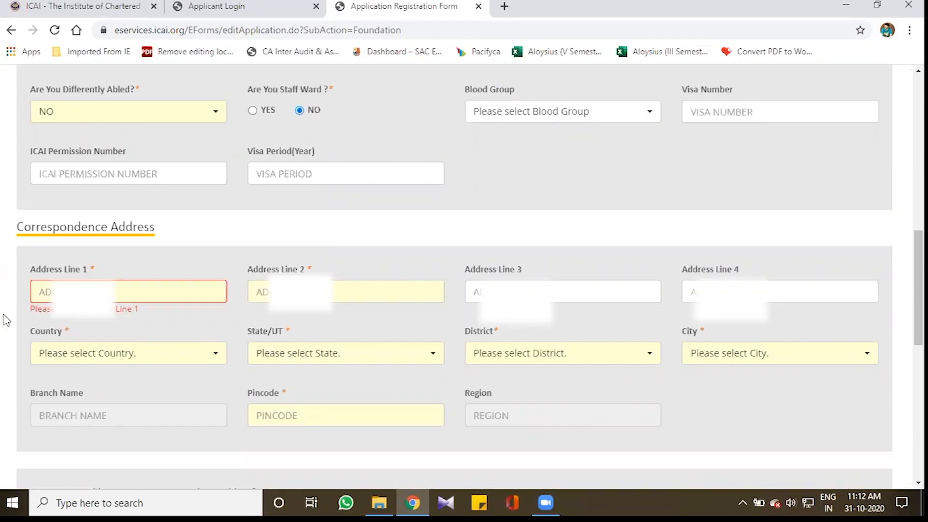
Fill in address lines 1 to 4 of the applicant's correspondence address
type("BE")
key("Tab")
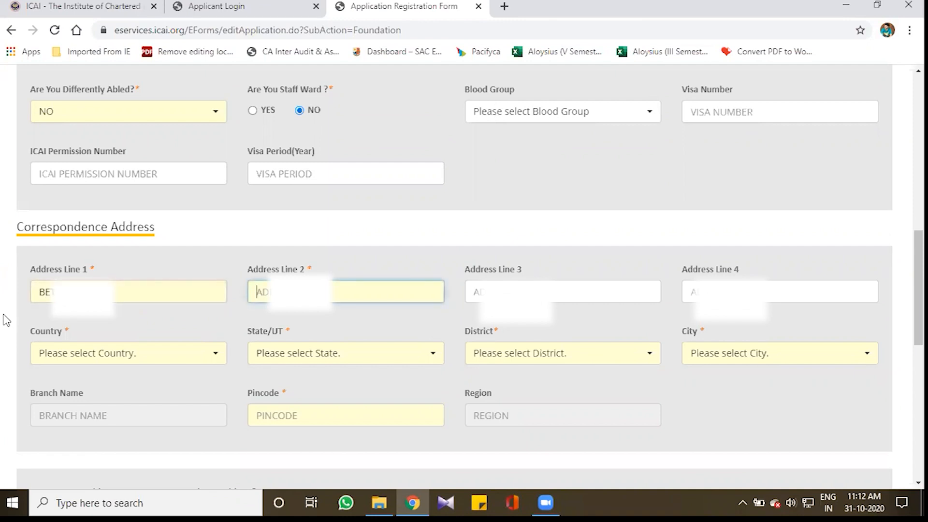
type("RA")
key("Tab")
key("Tab")
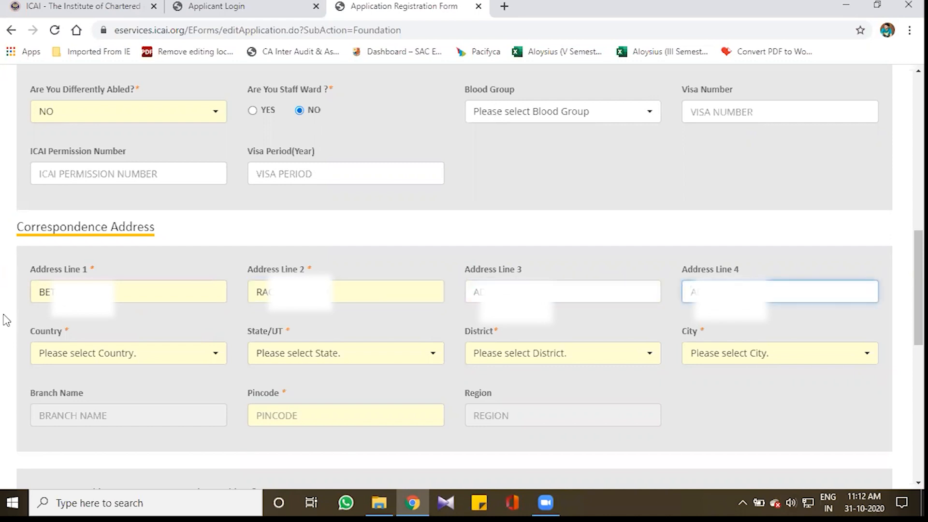
key("shift+Tab")
type("L")
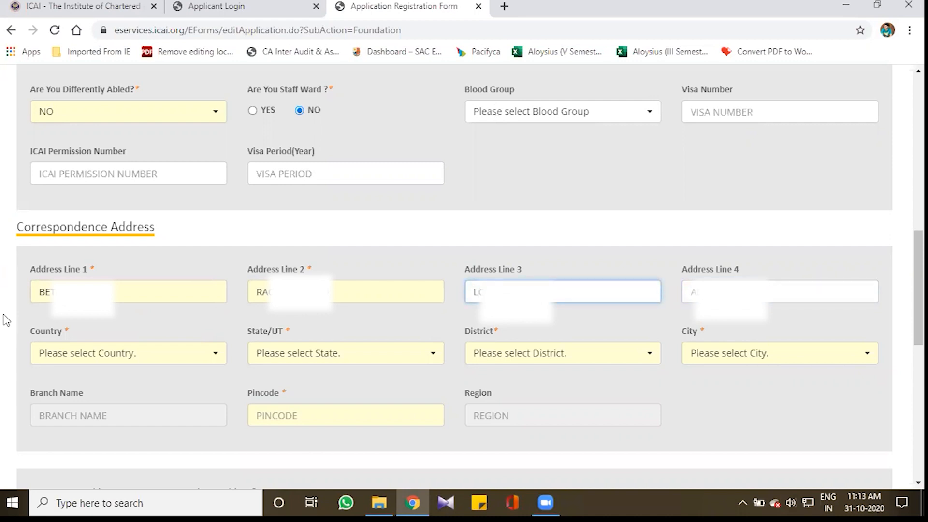
key("Tab")
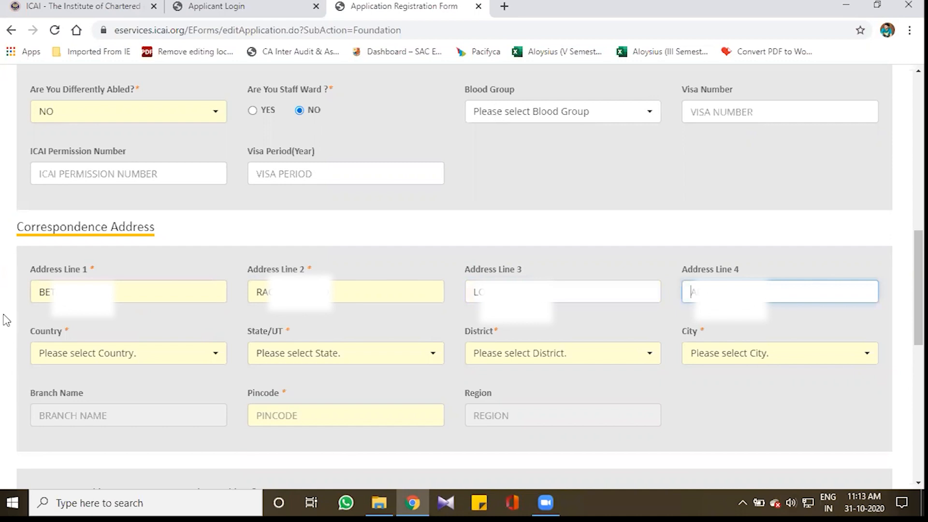
type("B")
key("Tab")
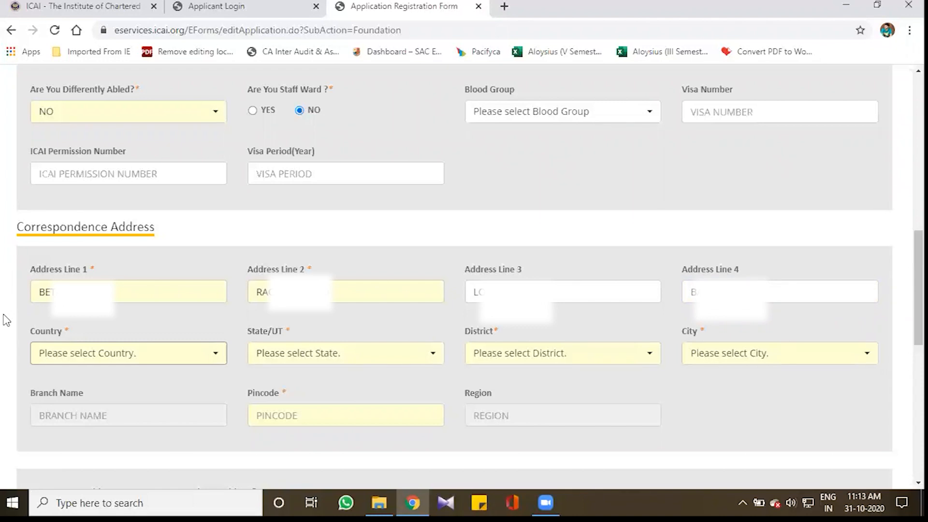
Set the correspondence address country to INDIA and the state to KARNATAKA
left_click(59, 362)
left_click(117, 104)
left_click(321, 353)
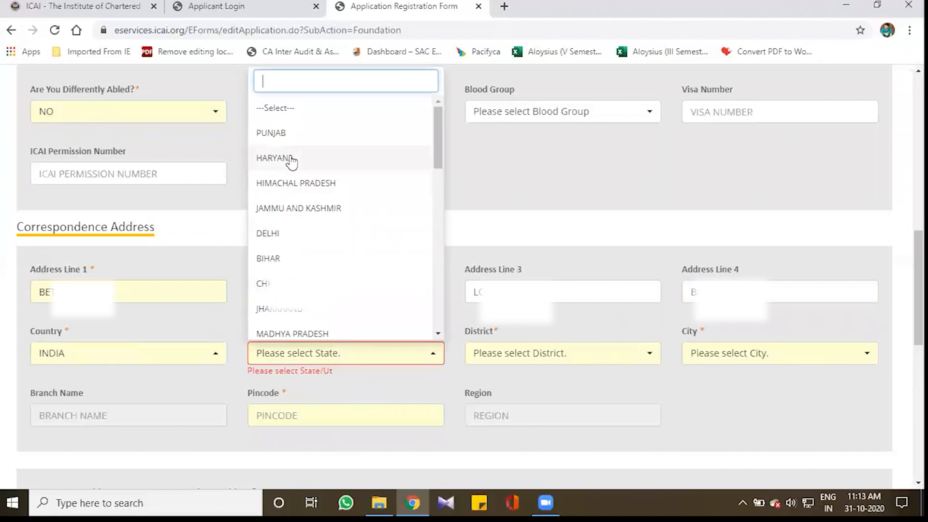
scroll(291, 162, "down", 3)
type("ka")
left_click(291, 265)
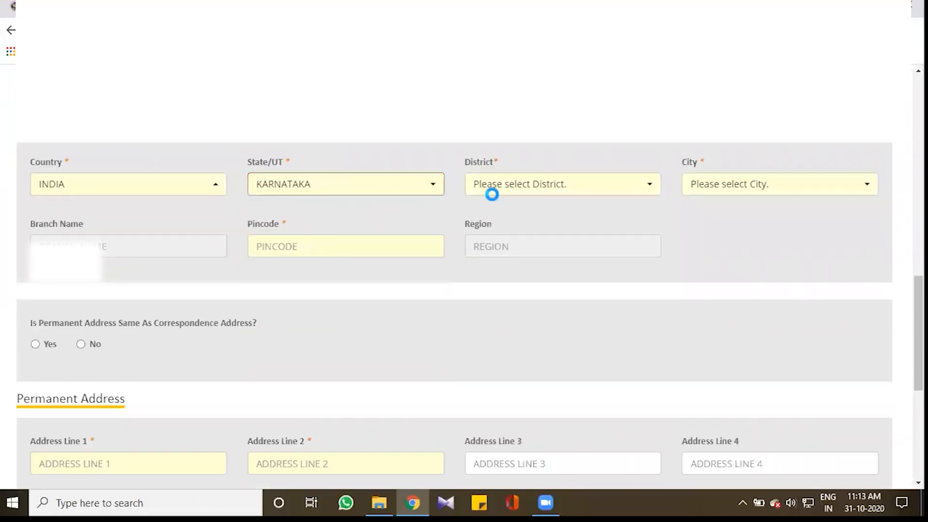
Select the applicant's district and city in the correspondence address and enter the pincode
left_click(570, 184)
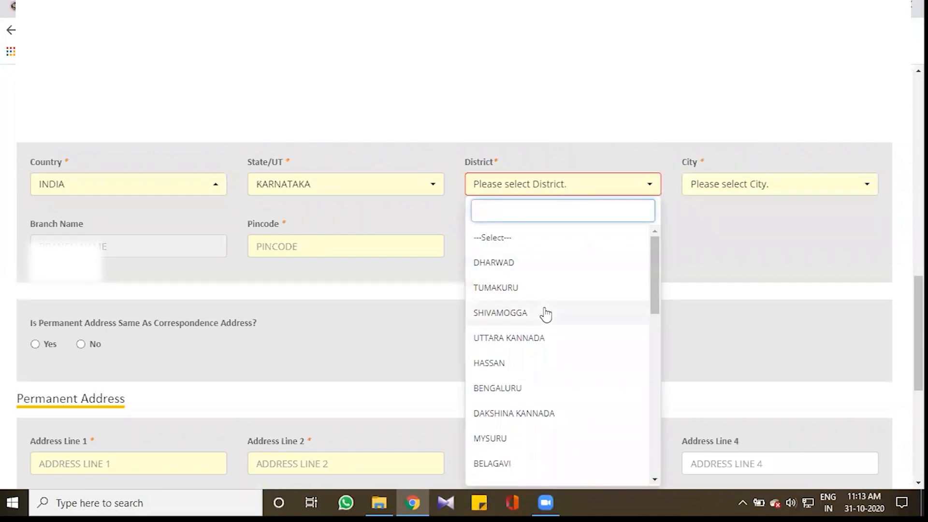
left_click(532, 413)
left_click(776, 184)
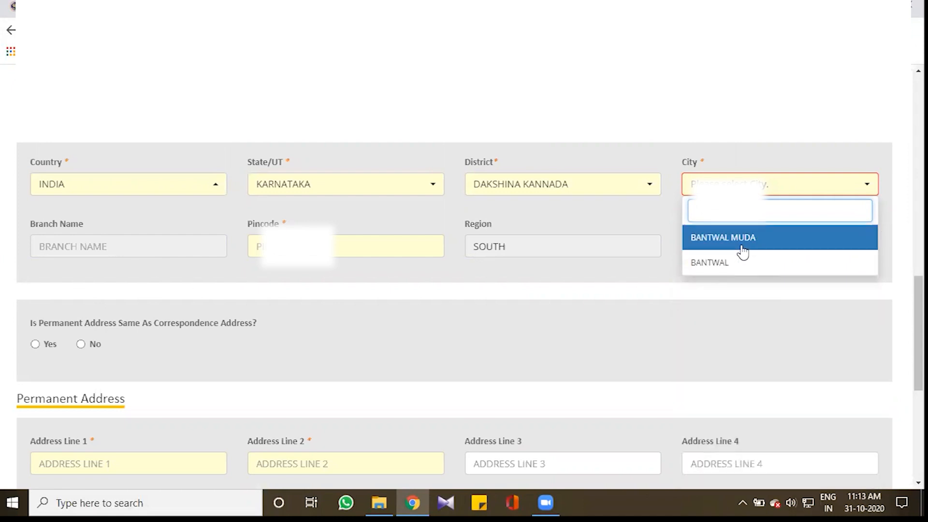
left_click(744, 262)
left_click(252, 248)
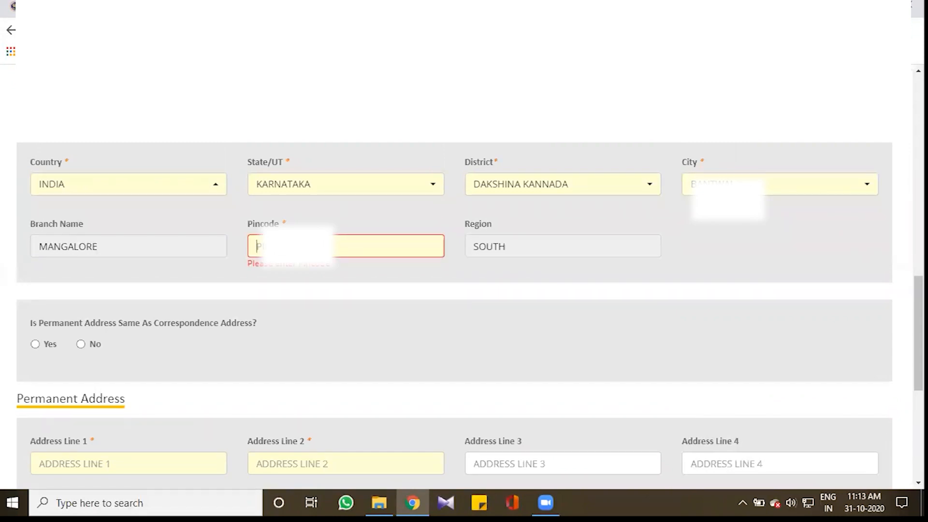
type("5")
left_click(481, 250)
scroll(26, 325, "down", 1)
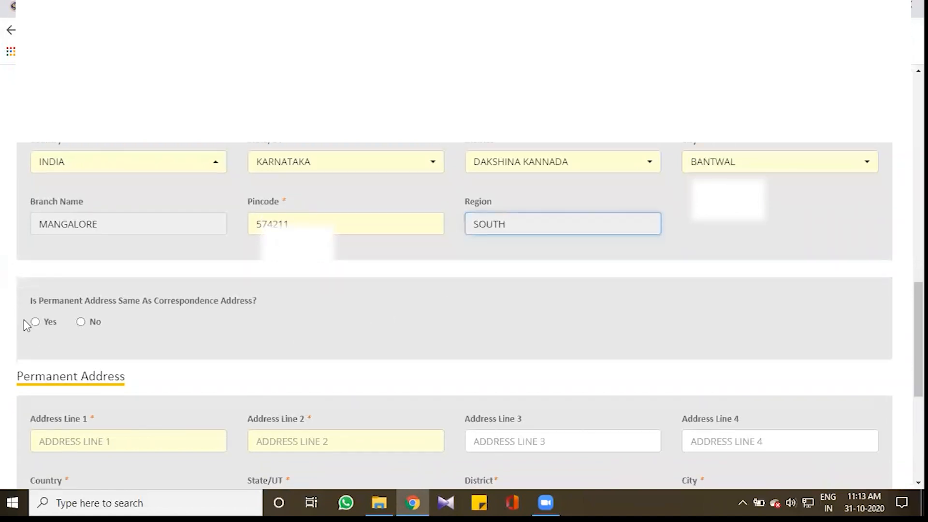
Mark the permanent address as the same as the correspondence address and set the category to GENERAL
left_click(35, 322)
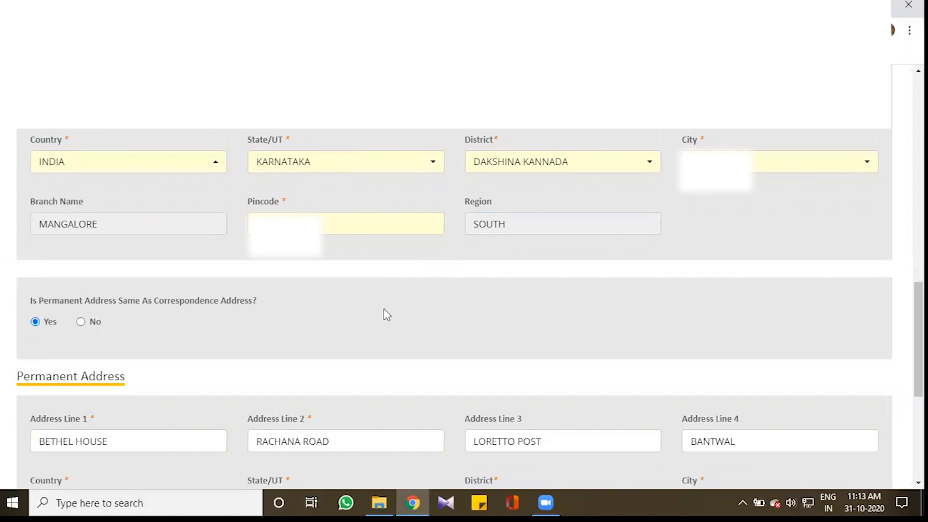
scroll(384, 314, "down", 1)
scroll(386, 314, "up", 2)
scroll(386, 314, "down", 1)
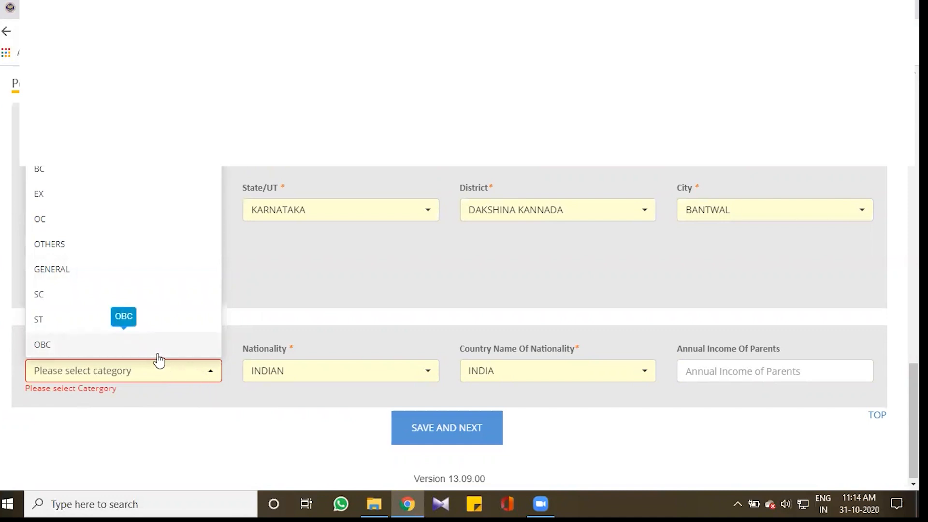
left_click(111, 279)
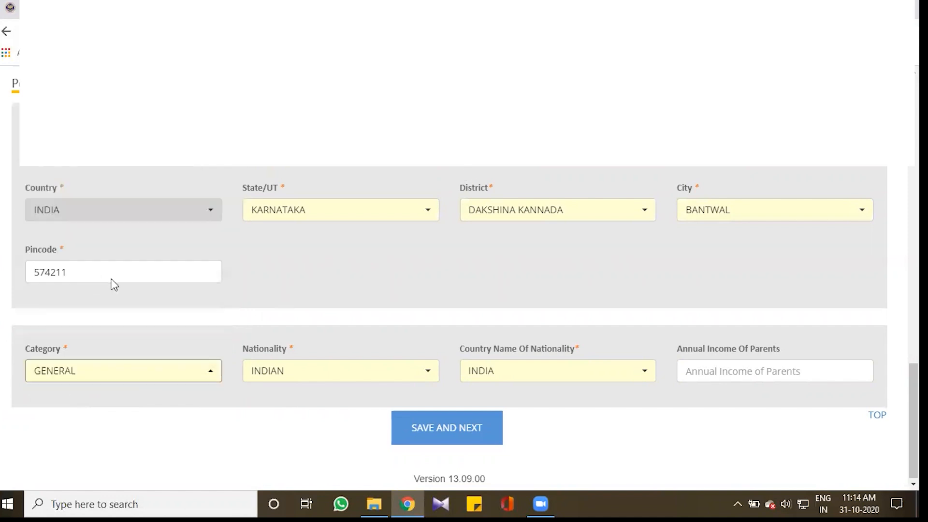
Save the personal details, proceed to the qualifications details and acknowledge the confirmation
left_click(480, 430)
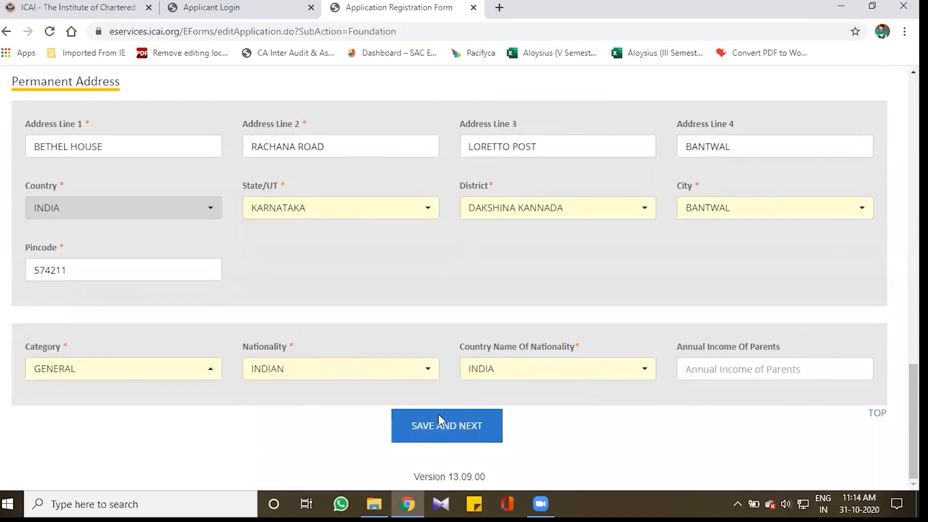
left_click(440, 422)
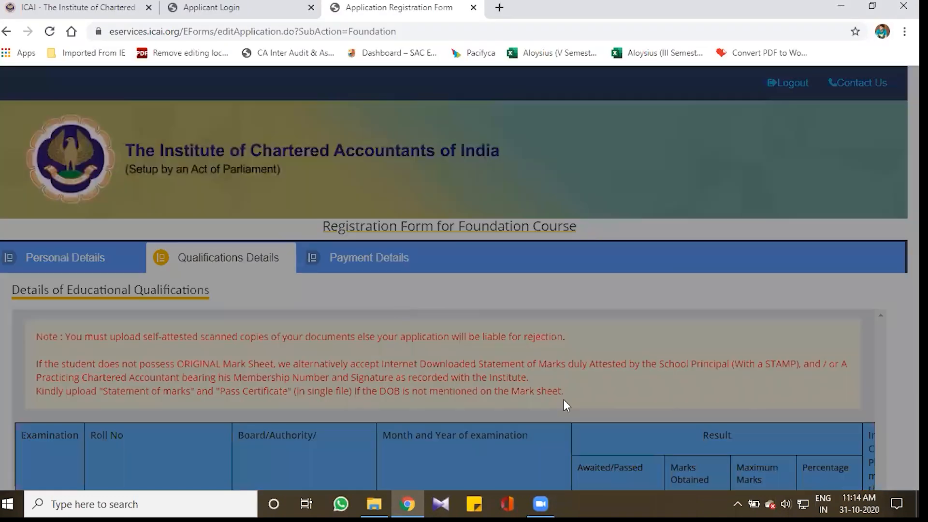
left_click(449, 176)
Enter the student's Class X roll number in the educational qualifications table
scroll(288, 348, "down", 4)
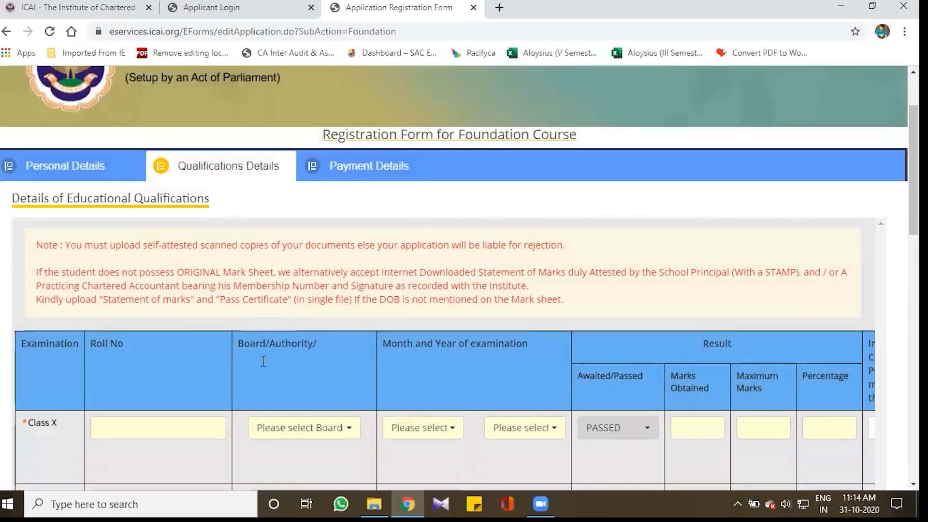
scroll(289, 349, "down", 2)
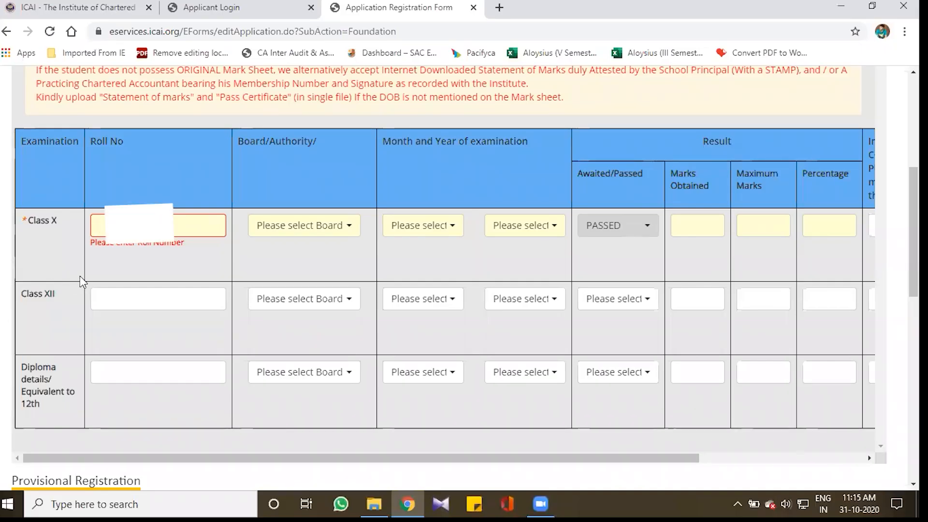
type("2")
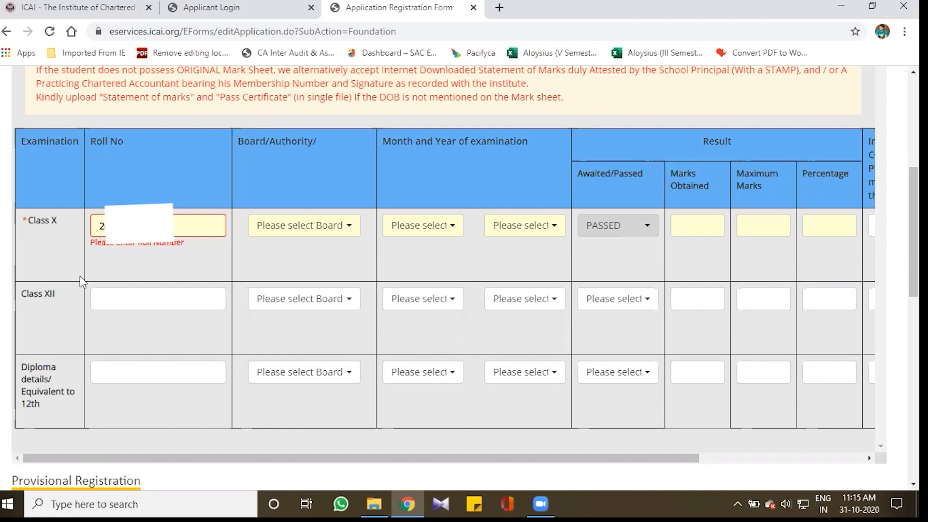
key("Tab")
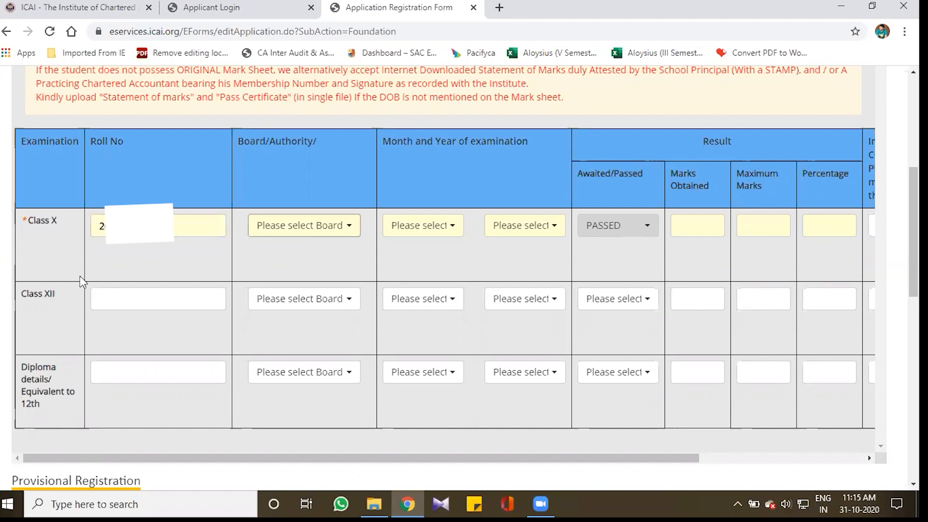
left_click(344, 234)
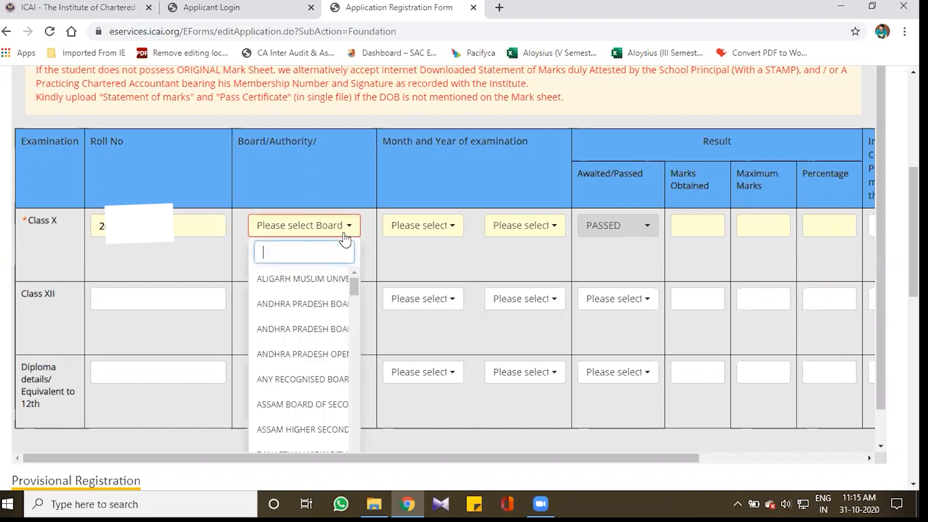
left_click_drag(352, 294, 352, 318)
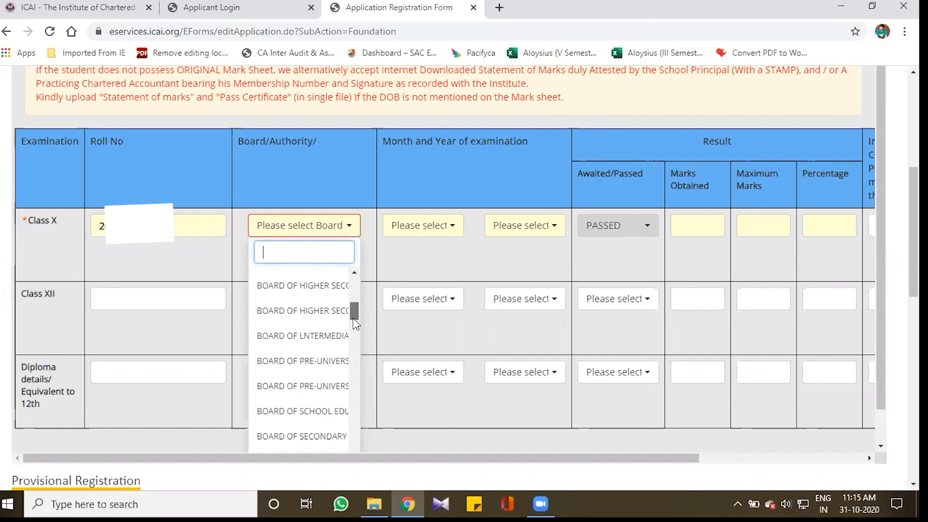
scroll(329, 413, "down", 3)
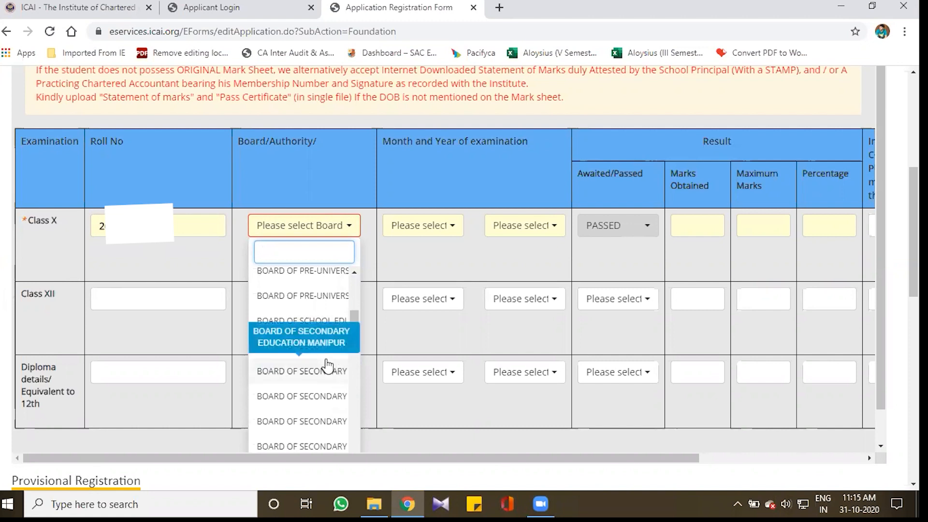
scroll(331, 393, "down", 3)
scroll(332, 401, "down", 3)
scroll(328, 386, "down", 3)
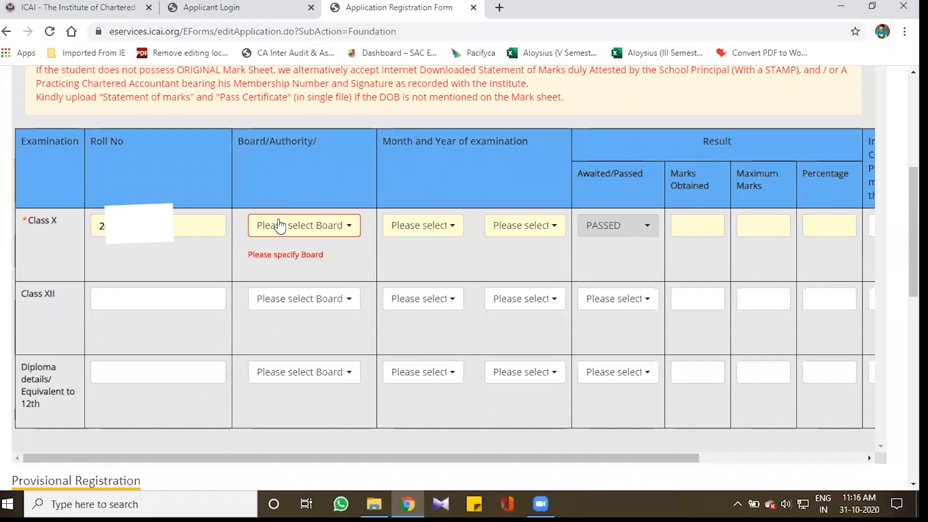
Set the Class X board to KARNATAKA SECONDARY EDUCATION EXAMINATION BOARD, filtering the boards by "kar"
left_click(279, 226)
type("kar")
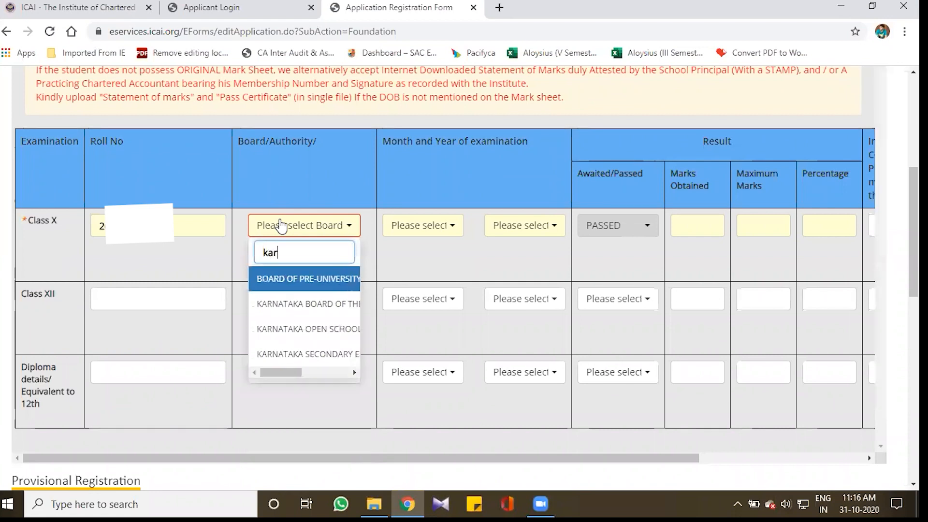
left_click(324, 309)
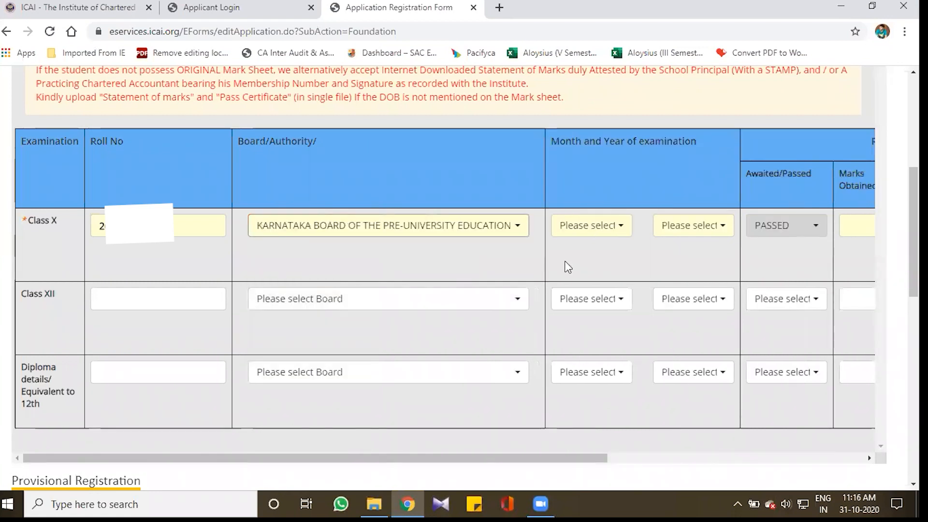
left_click(518, 227)
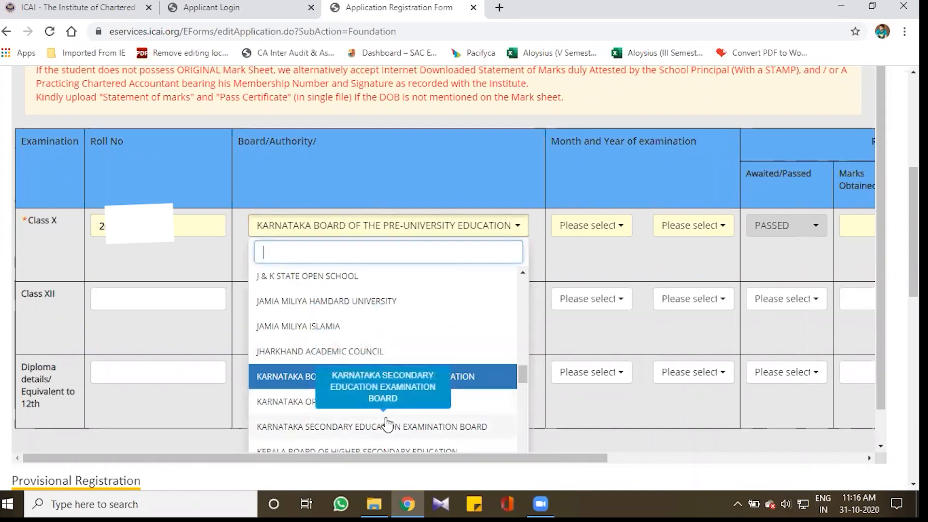
left_click(384, 426)
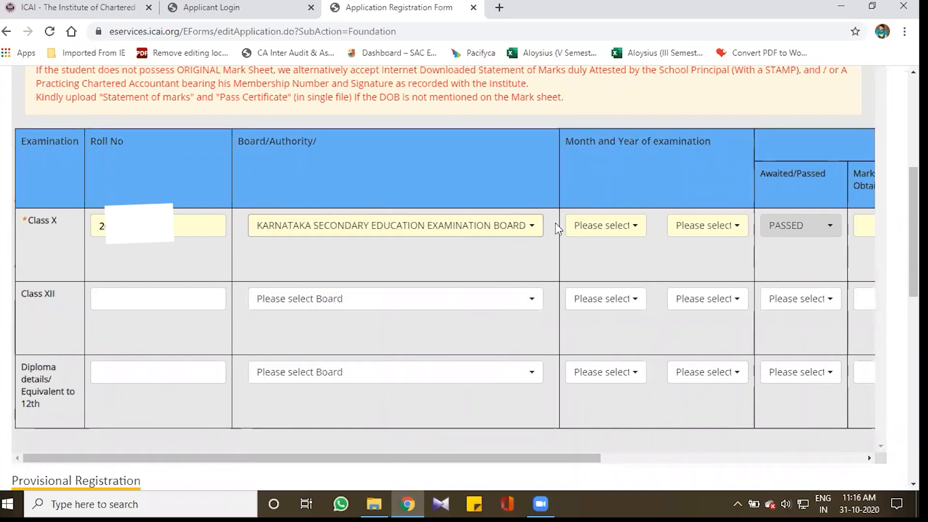
Set the Class X examination month to APRIL and the year to 2018
left_click(613, 234)
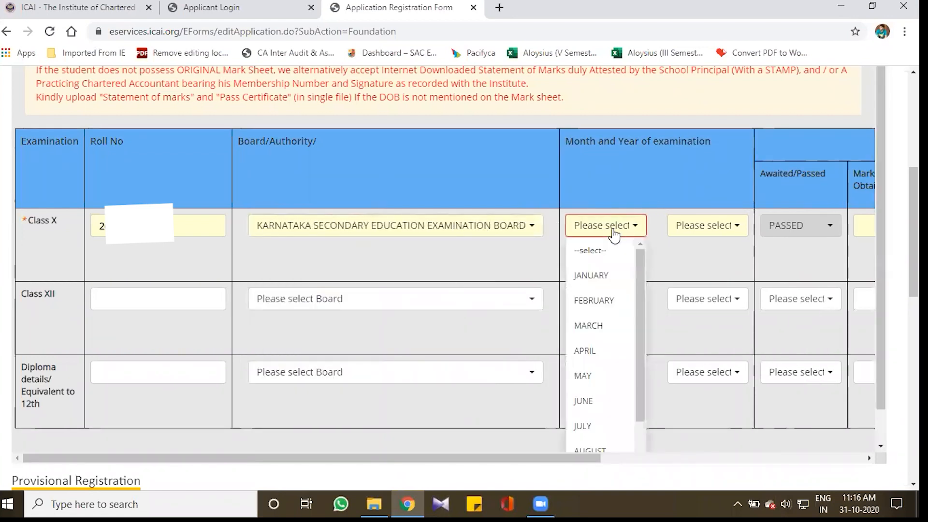
left_click(623, 352)
left_click(723, 224)
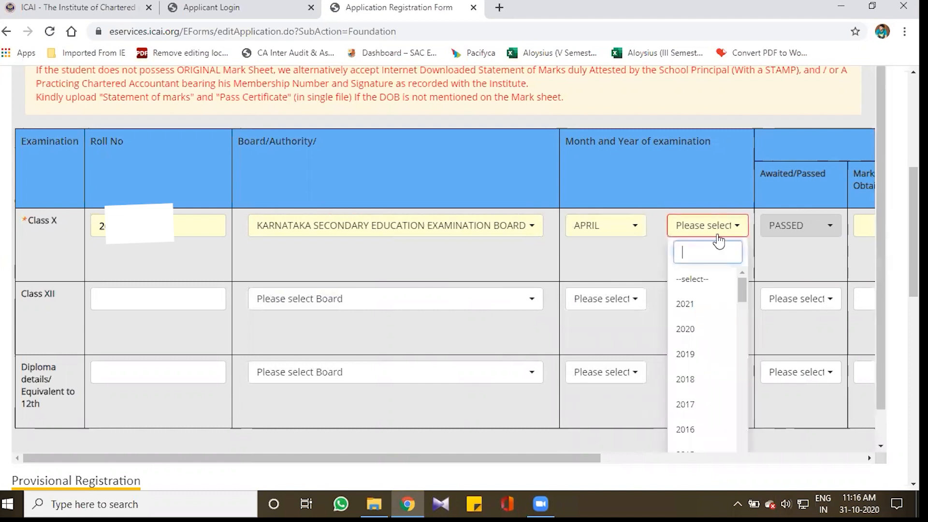
left_click(702, 379)
Enter the Class X result with 587 marks obtained, 625 maximum marks and a percentage of 93.92
left_click(861, 229)
left_click_drag(594, 458, 824, 470)
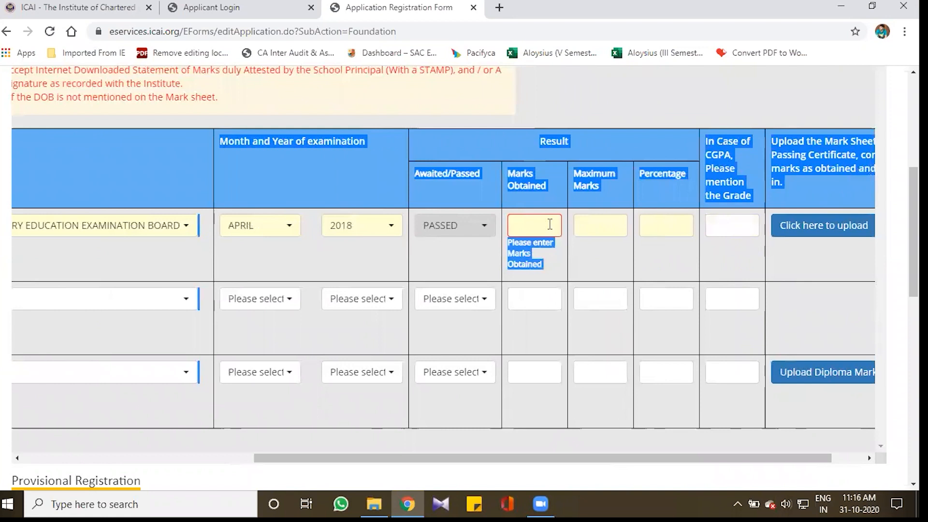
left_click(549, 224)
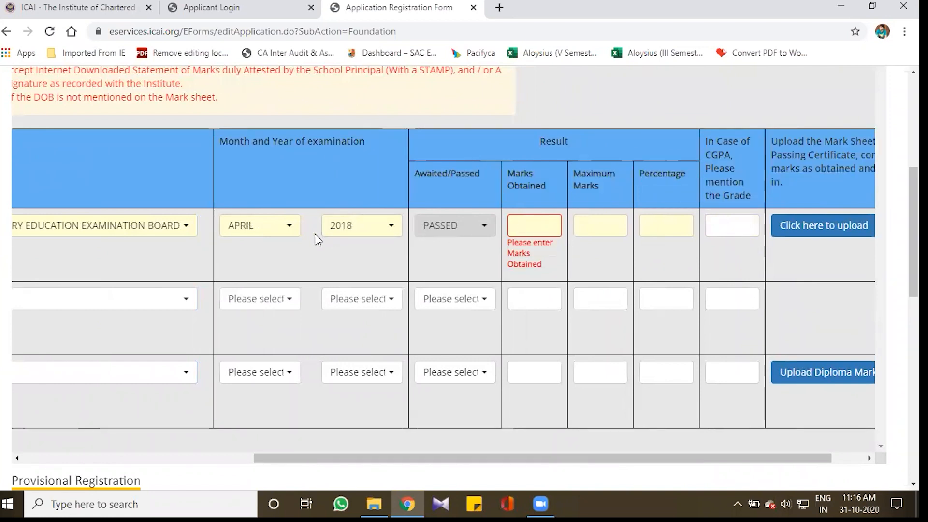
type("58")
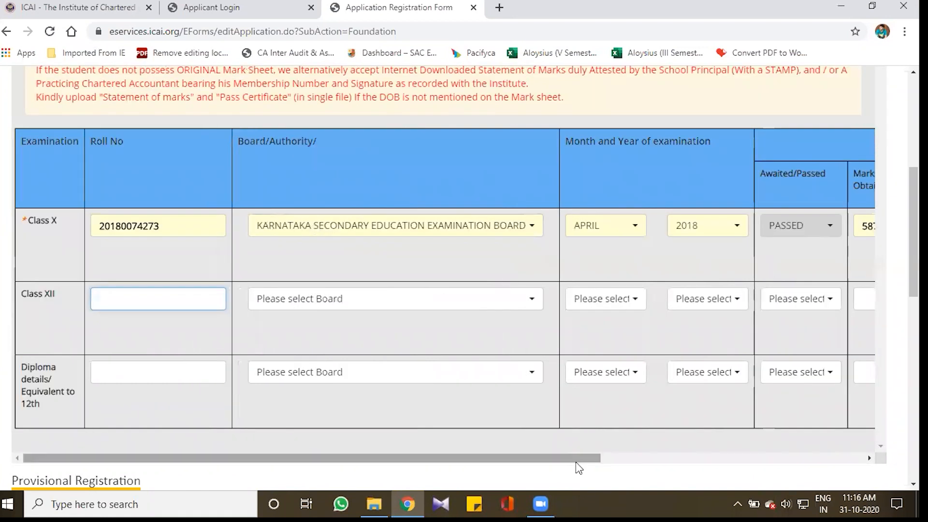
Switch to File Explorer and select the 10th Marks Card PDF inside the nested Student folder
left_click_drag(594, 458, 882, 458)
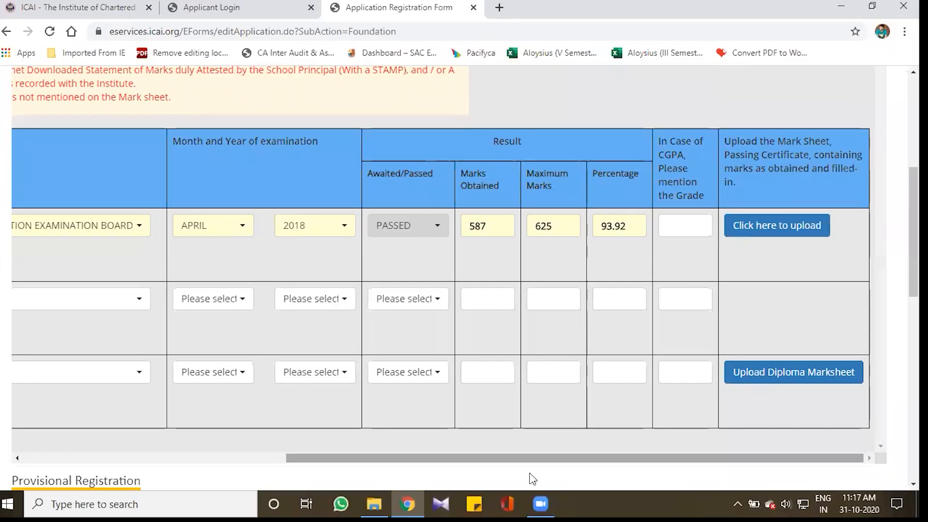
left_click(384, 495)
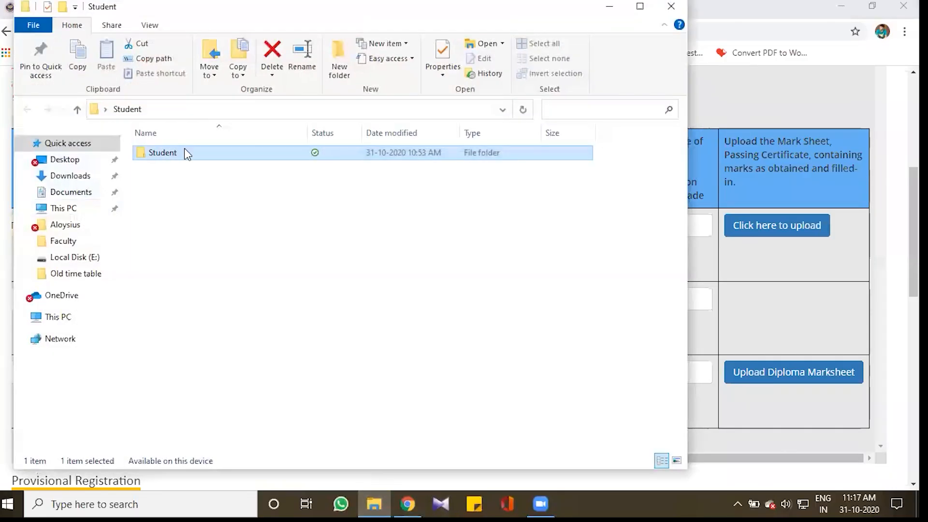
double_click(155, 152)
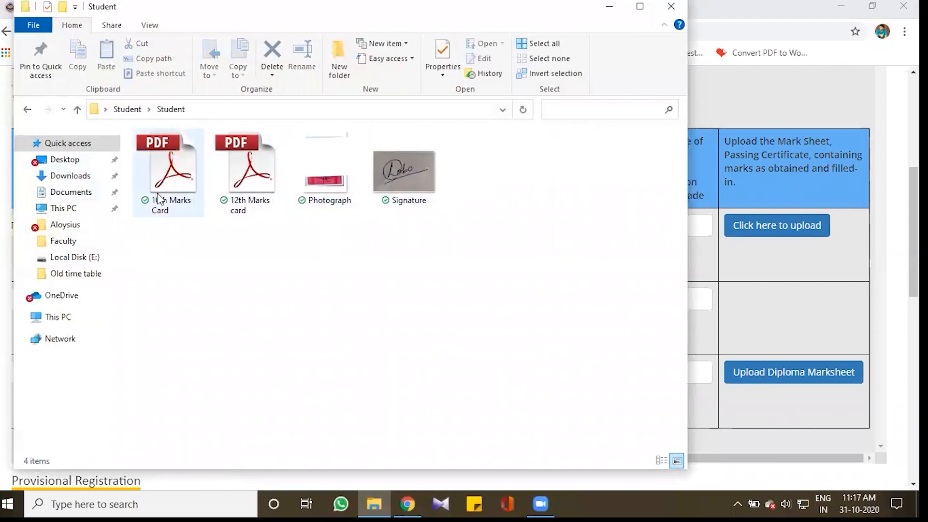
left_click(160, 199)
double_click(160, 199)
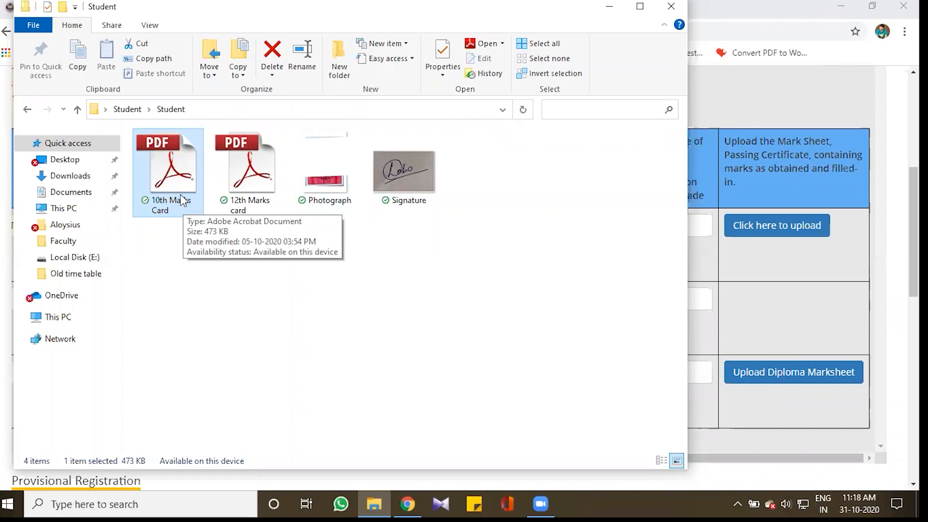
Upload the 10th Marks Card PDF as the Class X mark sheet and close the upload dialog
left_click(793, 230)
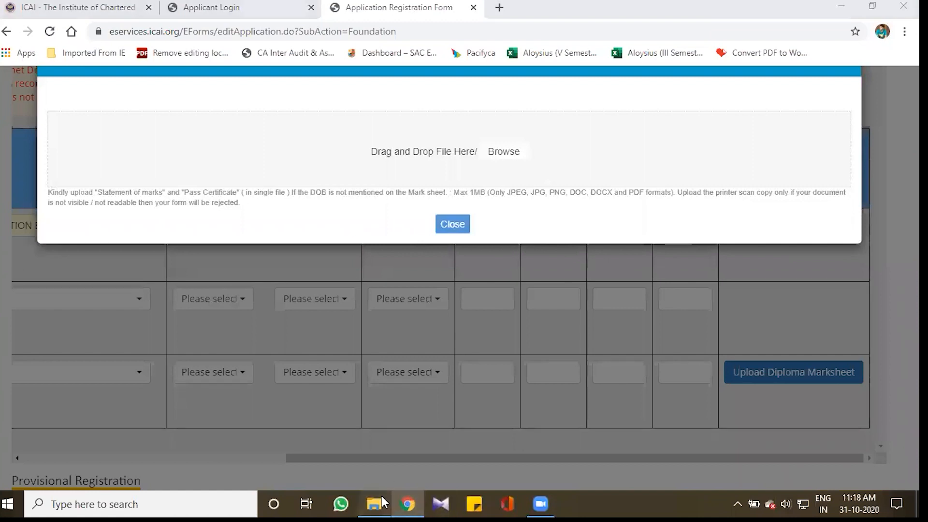
left_click(380, 500)
left_click_drag(181, 179, 752, 227)
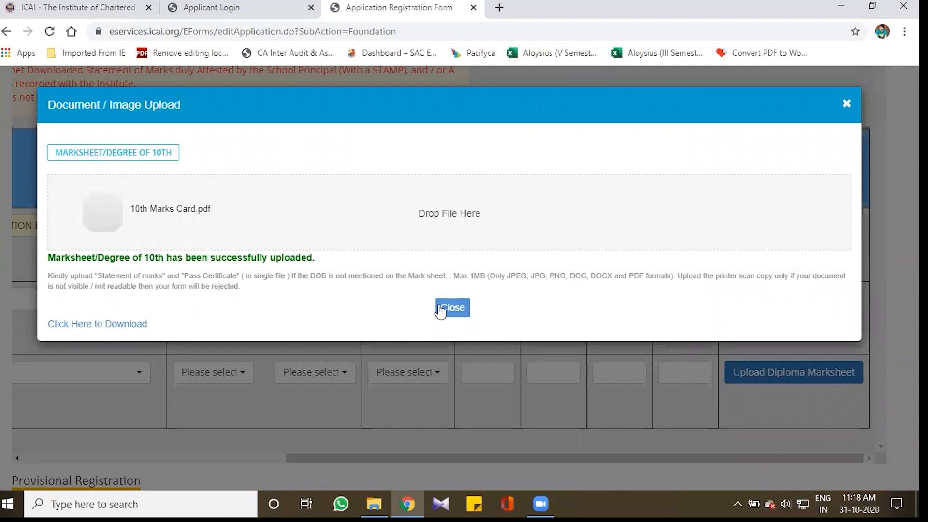
left_click(440, 309)
Enter the Class XII roll number and set its board to KARNATAKA BOARD OF THE PRE-UNIVERSITY EDUCATION
left_click_drag(788, 460, 91, 298)
left_click(92, 299)
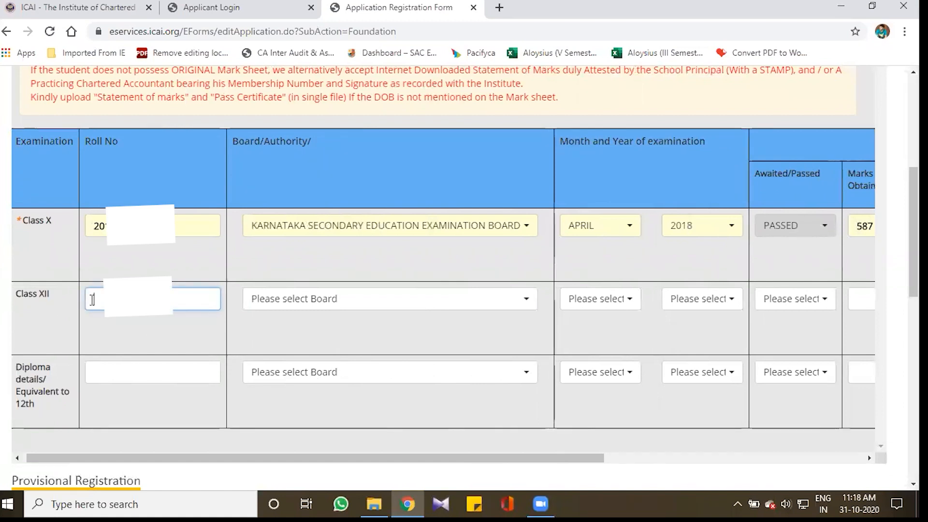
type("43")
key("Tab")
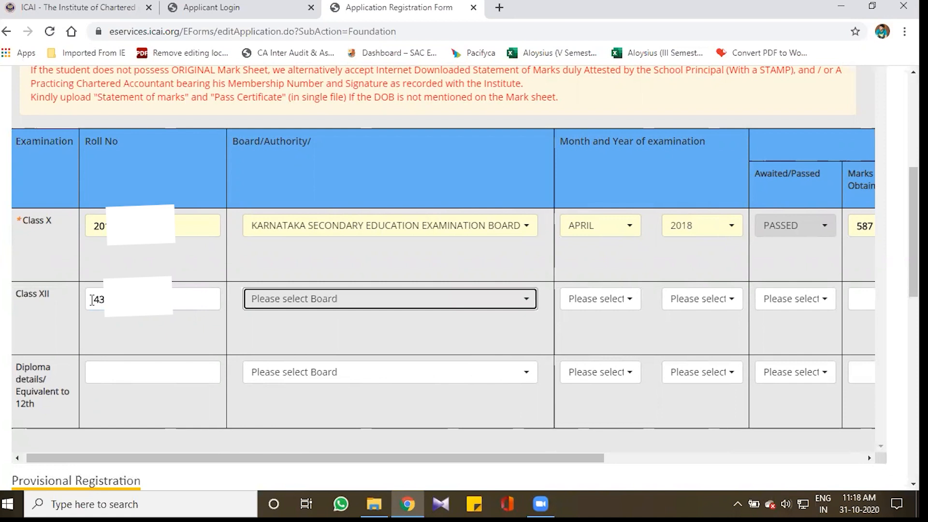
left_click(362, 296)
type("kar")
scroll(362, 290, "down", 1)
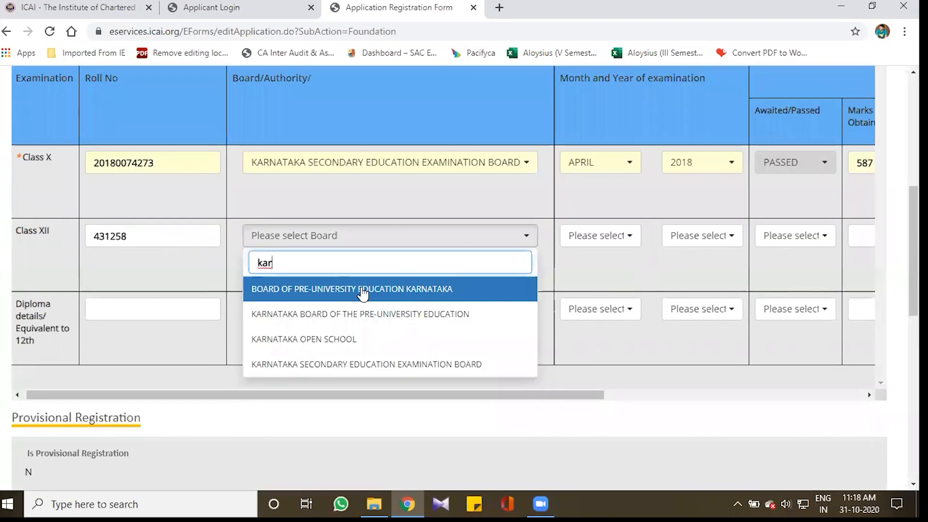
left_click(365, 315)
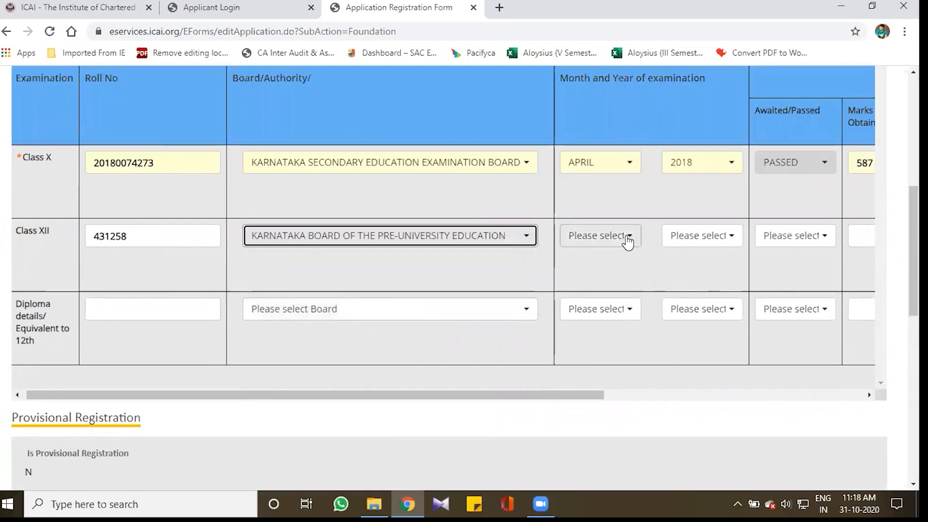
Set the Class XII examination month to MARCH and the year to 2020
left_click(624, 240)
mouse_move(632, 283)
left_mouse_down()
mouse_move(633, 306)
mouse_move(633, 289)
left_mouse_up()
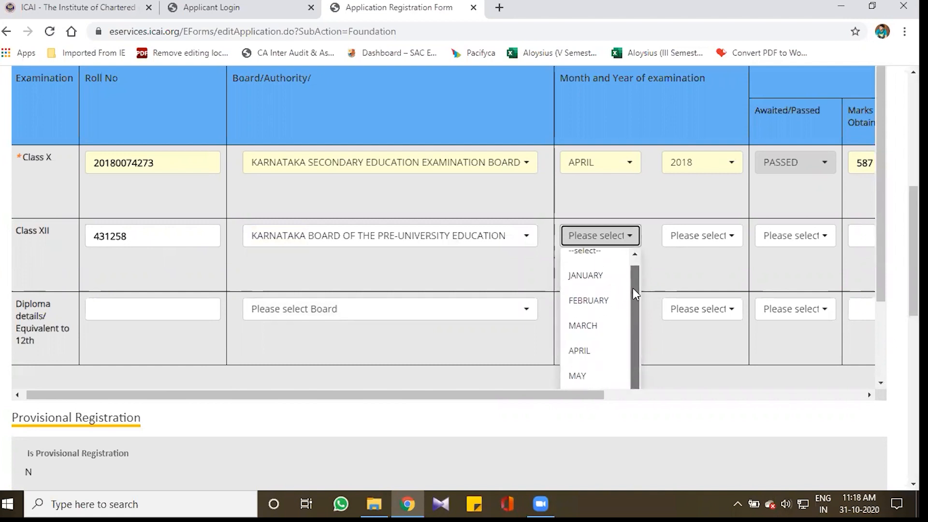
left_click_drag(633, 288, 633, 287)
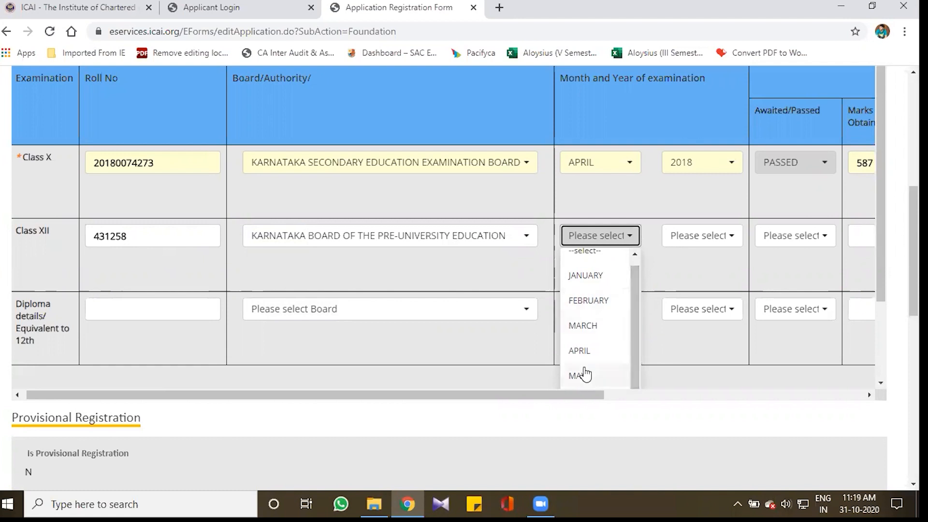
left_click(594, 326)
left_click(672, 242)
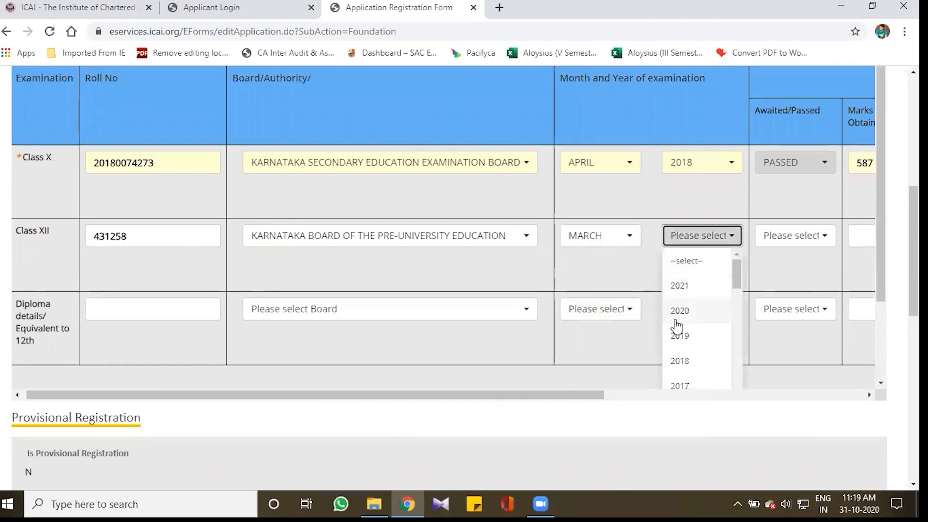
left_click(691, 308)
Set the Class XII result to PASSED with 575 marks obtained and 600 maximum marks
left_click(789, 239)
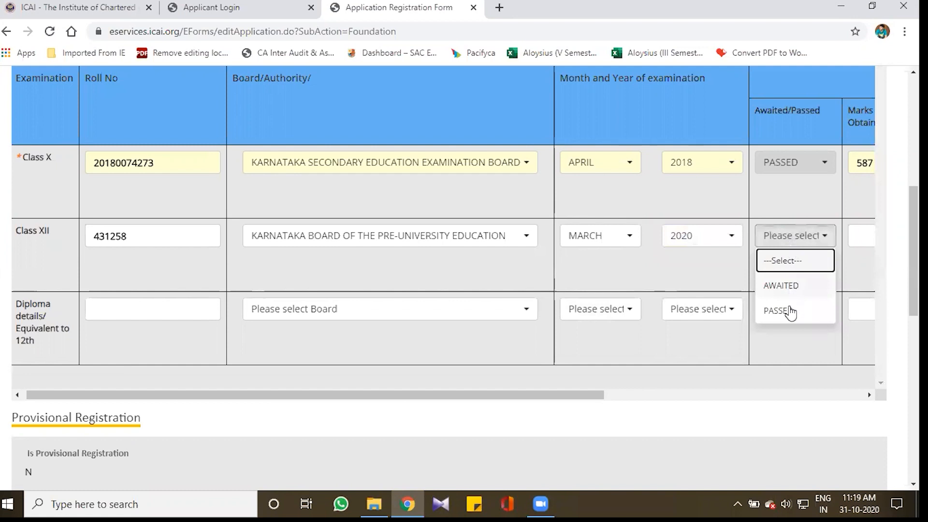
left_click(787, 312)
left_click(805, 243)
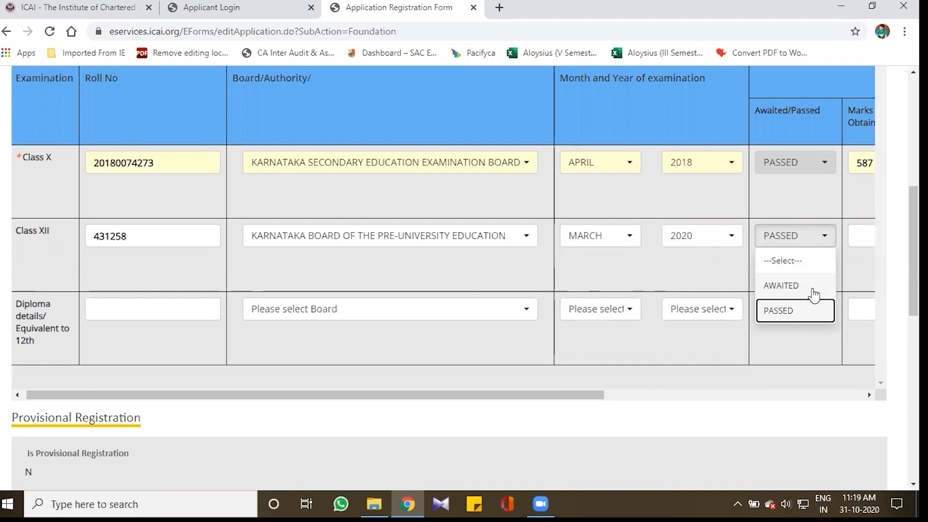
left_click(814, 309)
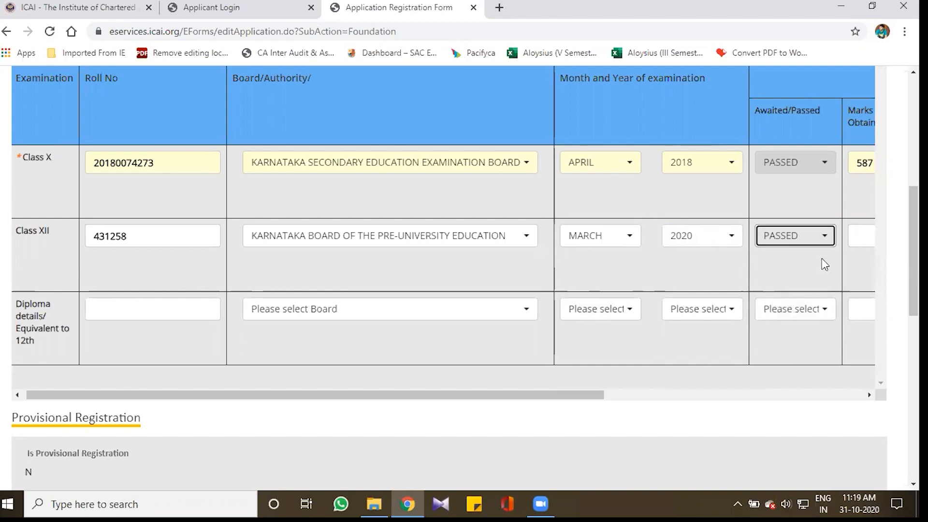
left_click_drag(584, 396, 840, 396)
left_click(535, 239)
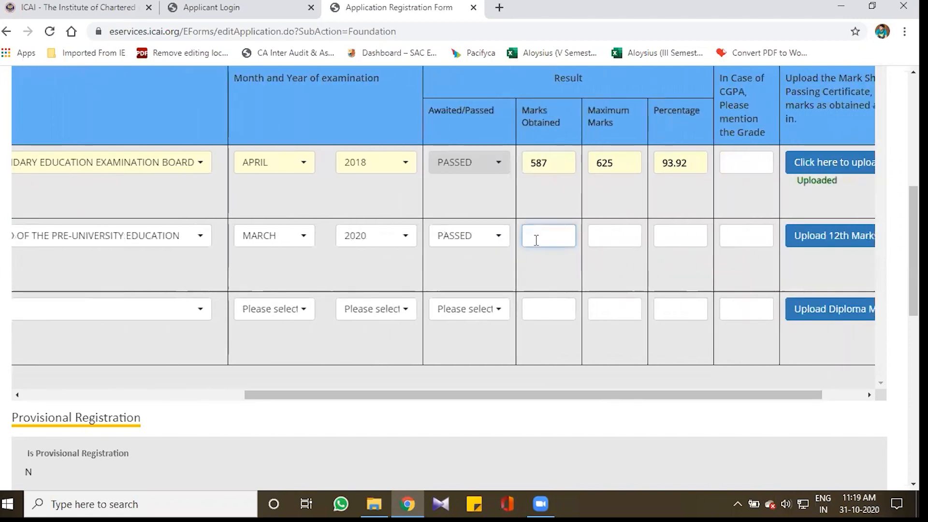
type("575")
key("Tab")
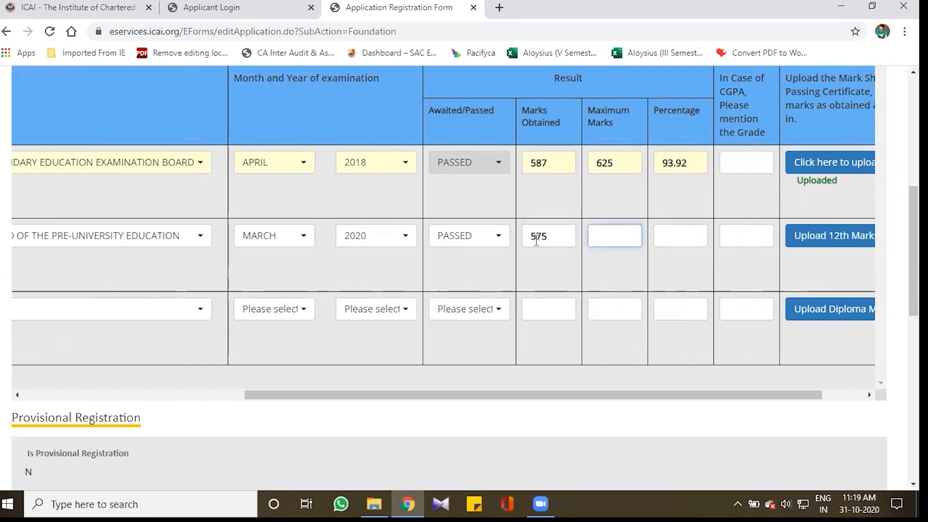
type("600")
key("Tab")
key("Tab")
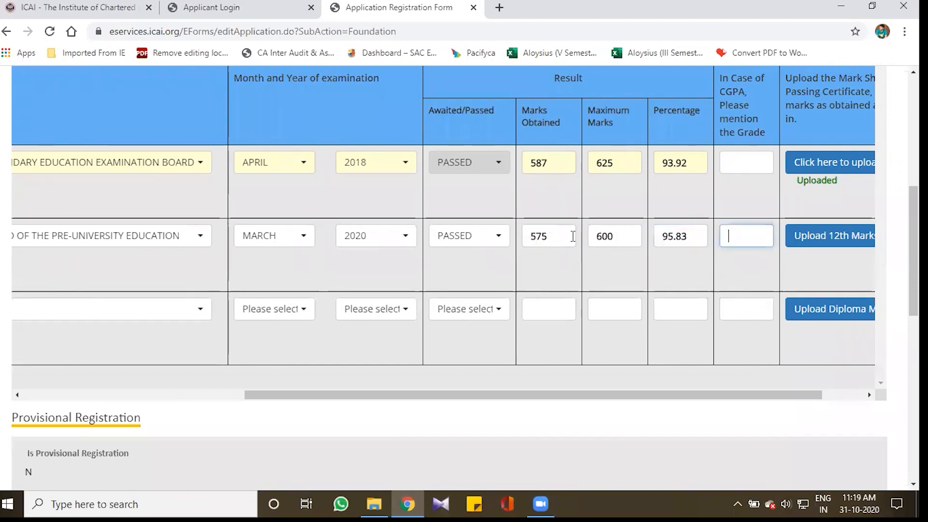
Upload the 12th Marks card PDF from the Student folder as the Class XII mark sheet and close the upload dialog
left_click(812, 248)
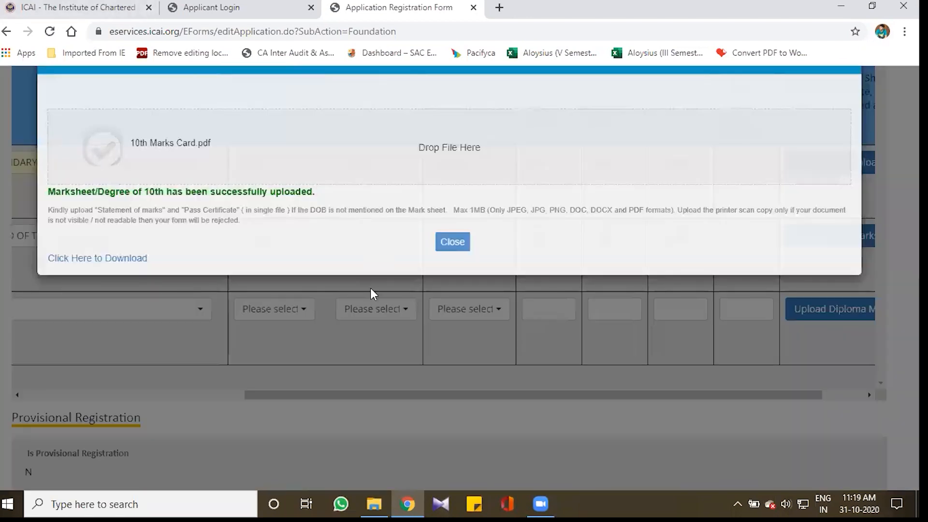
left_click(374, 503)
left_click(261, 179)
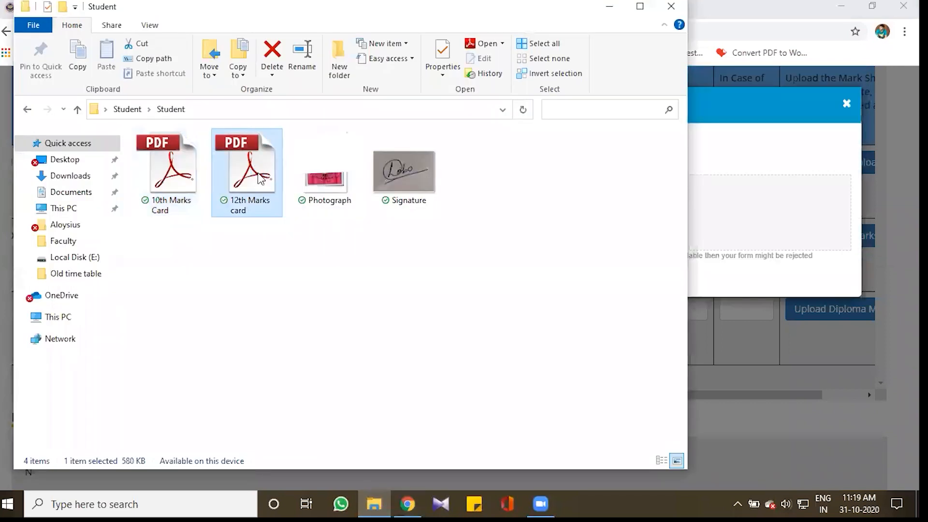
left_click_drag(261, 179, 782, 228)
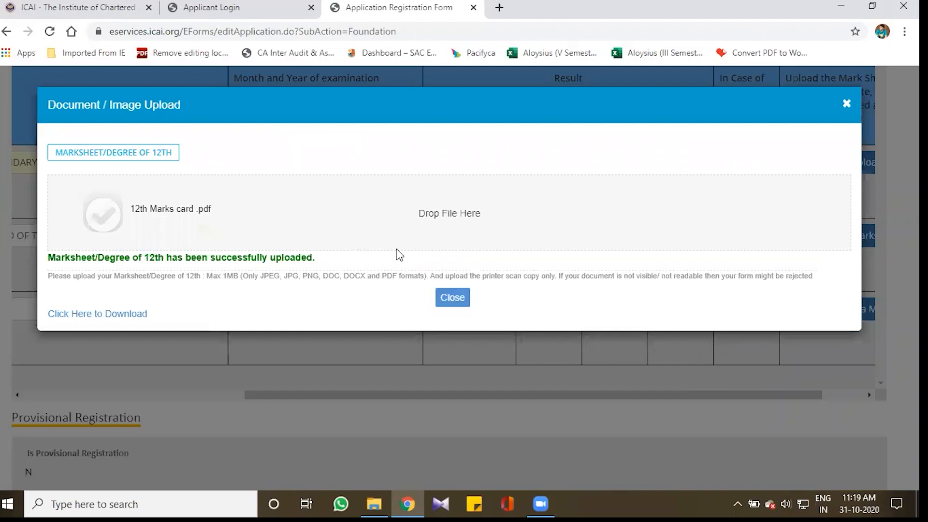
left_click(454, 298)
Set the medium of study to ENGLISH, then save the qualification details and proceed to the payment details
scroll(402, 129, "down", 7)
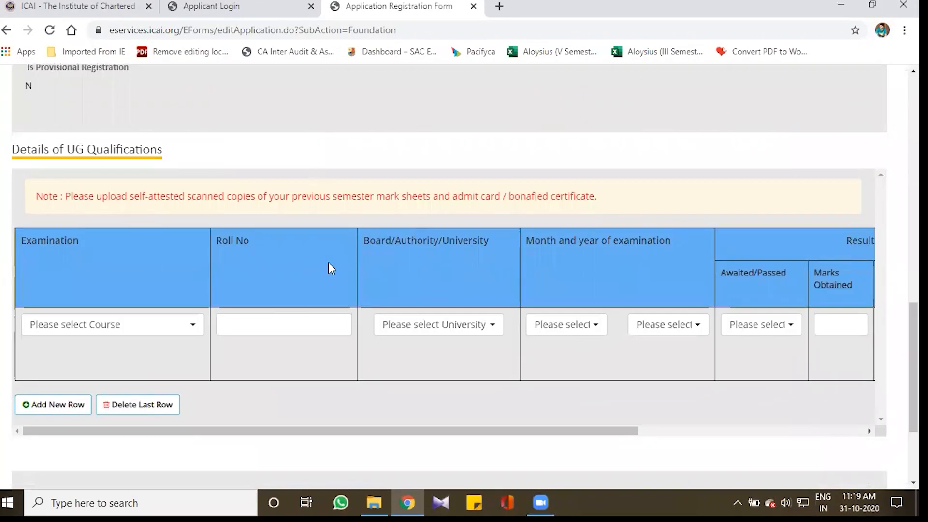
scroll(330, 268, "down", 2)
scroll(329, 268, "down", 2)
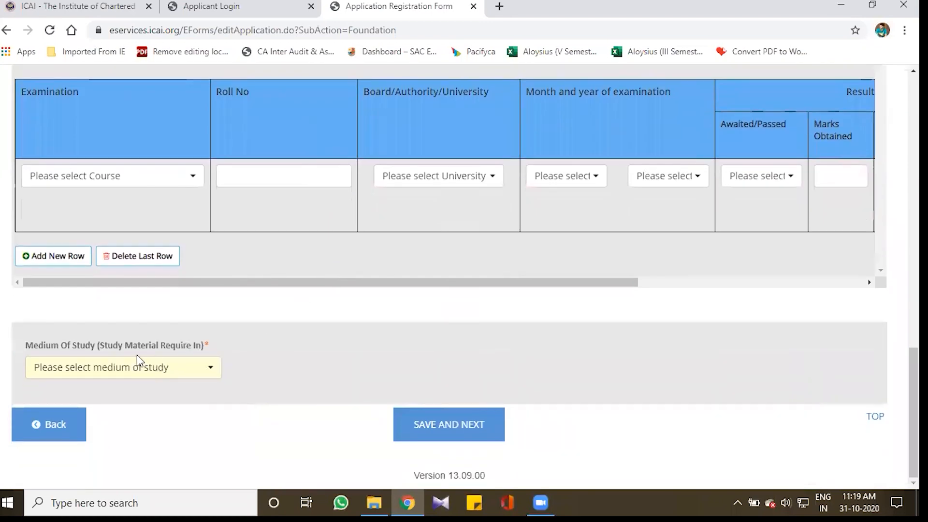
left_click(135, 367)
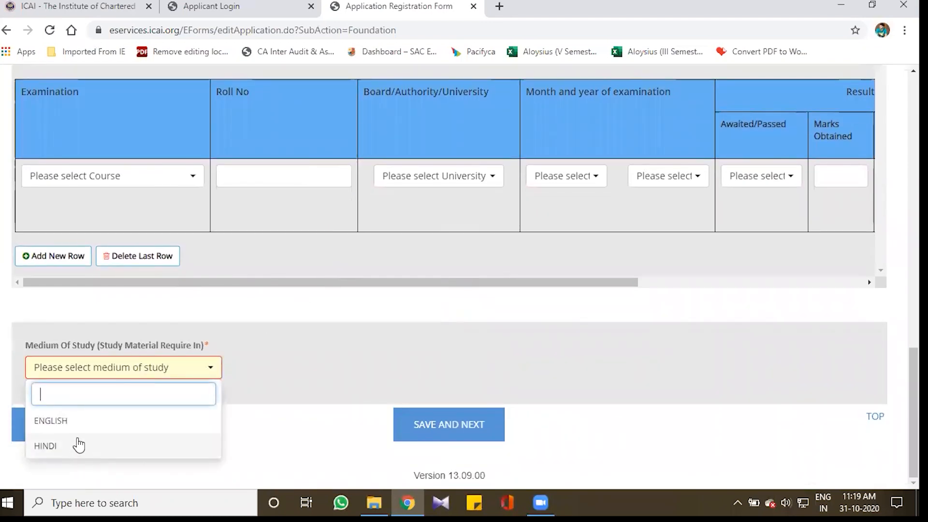
left_click(77, 424)
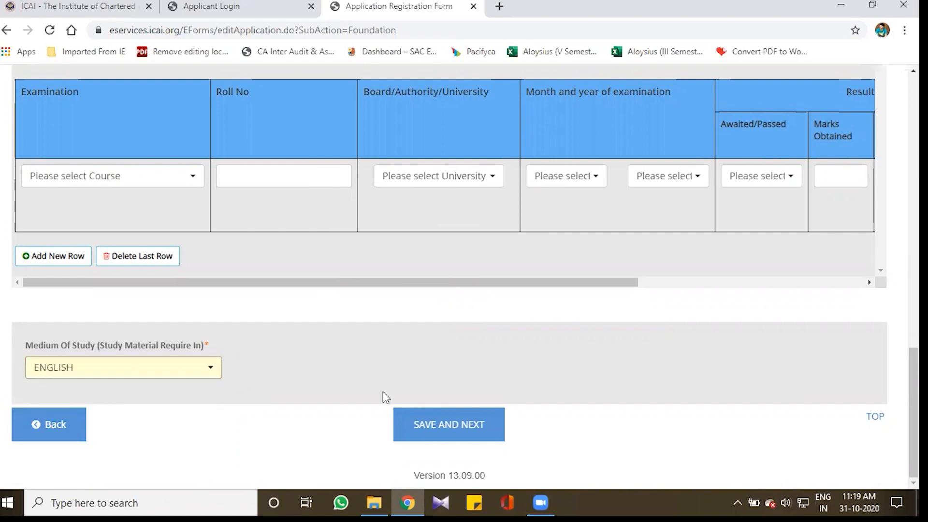
left_click(472, 424)
left_click(448, 177)
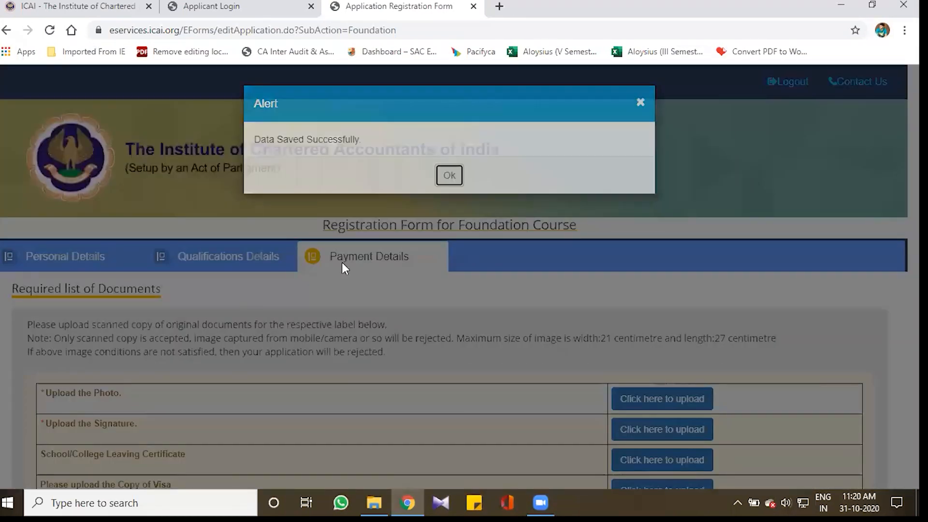
Try to upload Photograph.jpg from the Student folder as the applicant's photo and close the upload dialog
scroll(343, 270, "down", 3)
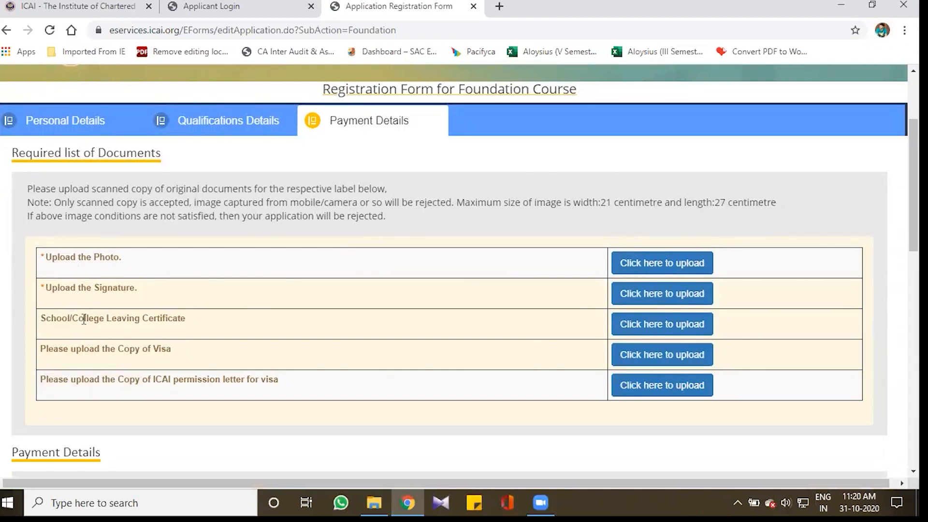
left_click(387, 498)
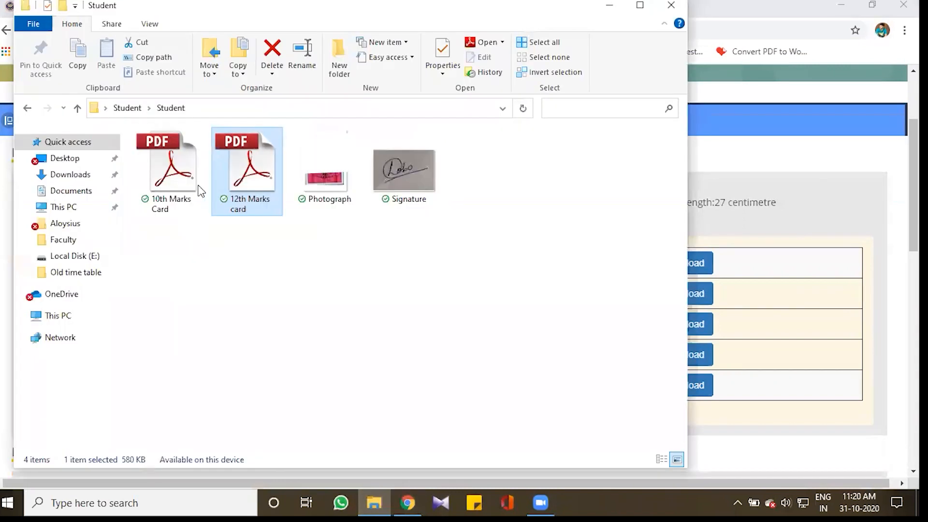
left_click(322, 189)
mouse_move(323, 189)
left_mouse_down()
mouse_move(590, 251)
mouse_move(324, 193)
left_mouse_up()
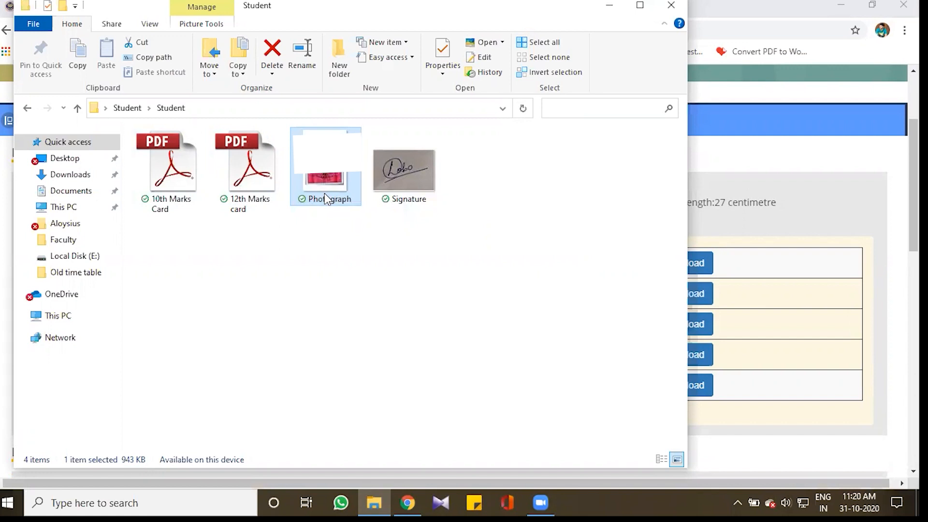
left_click_drag(352, 199, 675, 264)
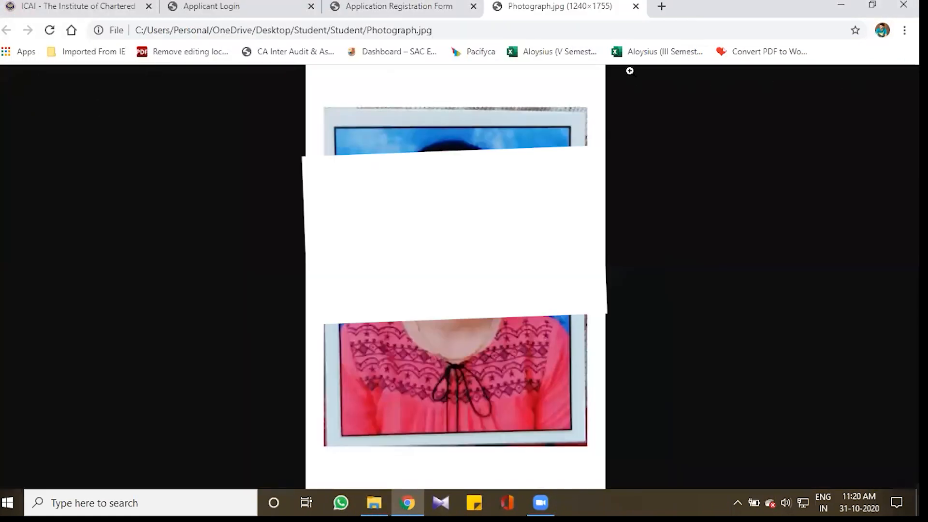
key("ctrl+w")
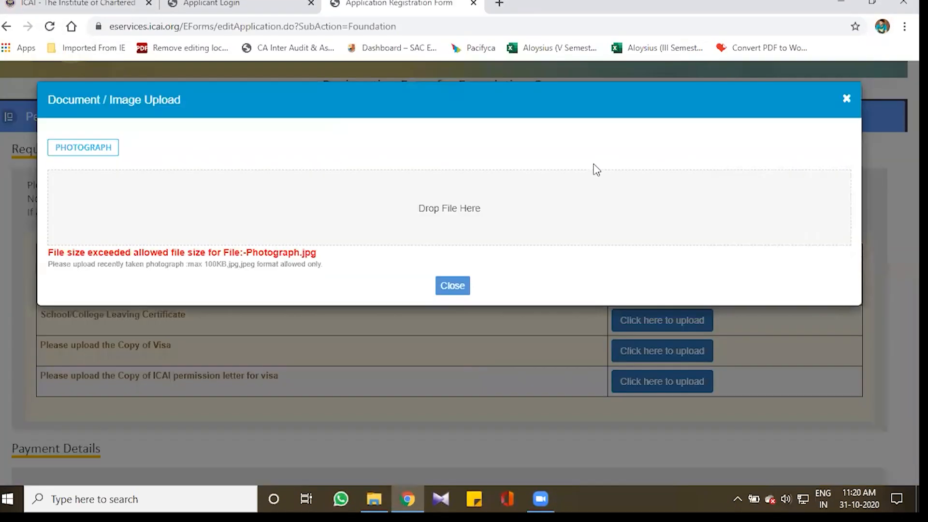
left_click(451, 286)
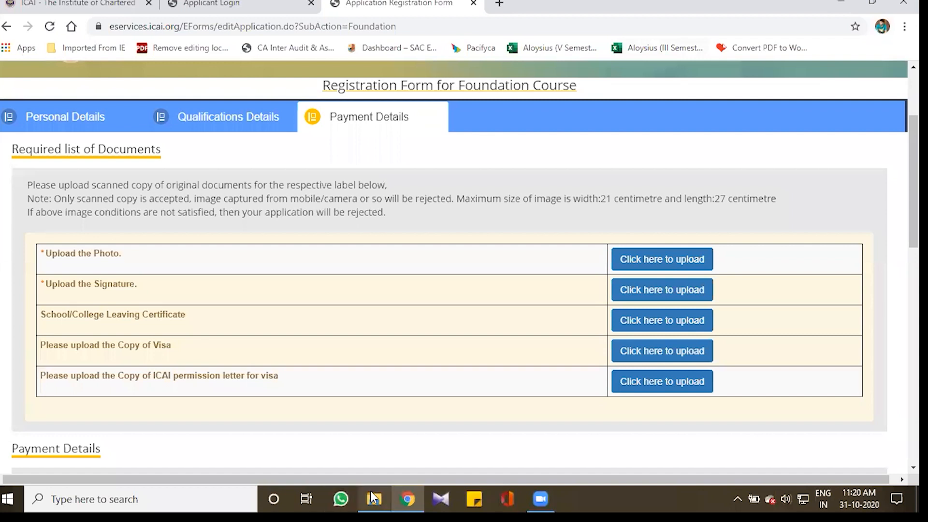
Switch to File Explorer, view the Photograph image in the photo viewer and close the viewer
left_click(370, 491)
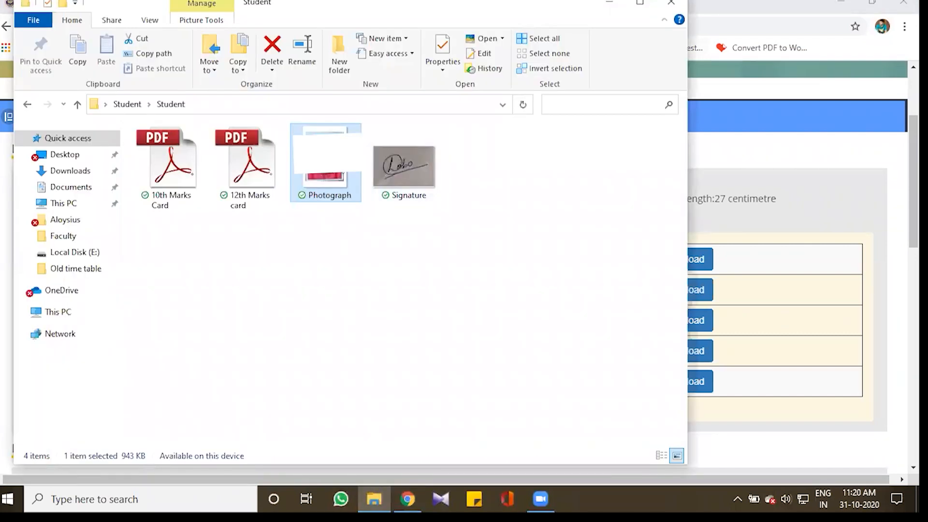
right_click(338, 171)
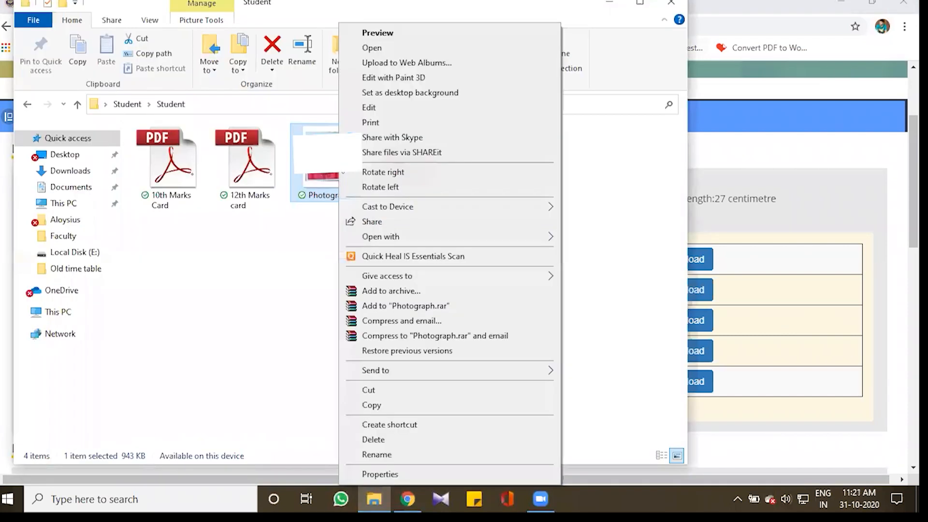
left_click(320, 280)
left_click(330, 180)
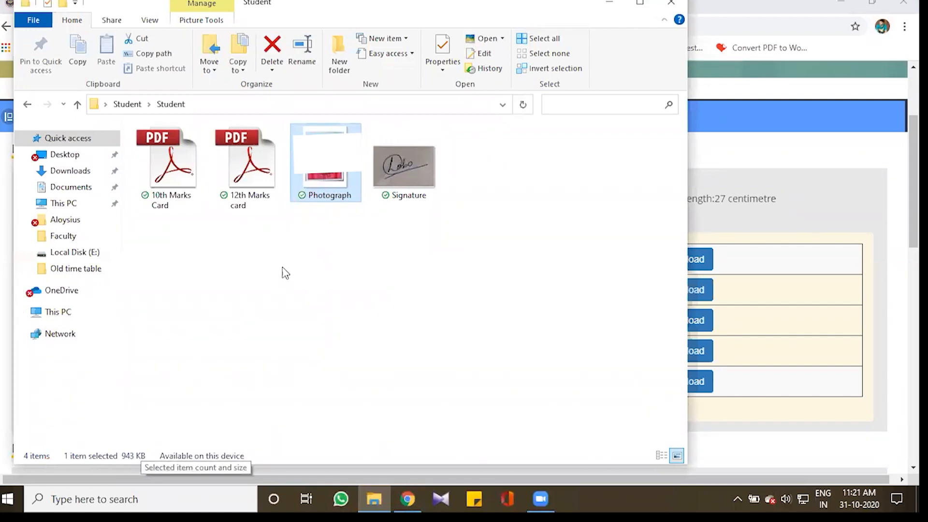
right_click(319, 180)
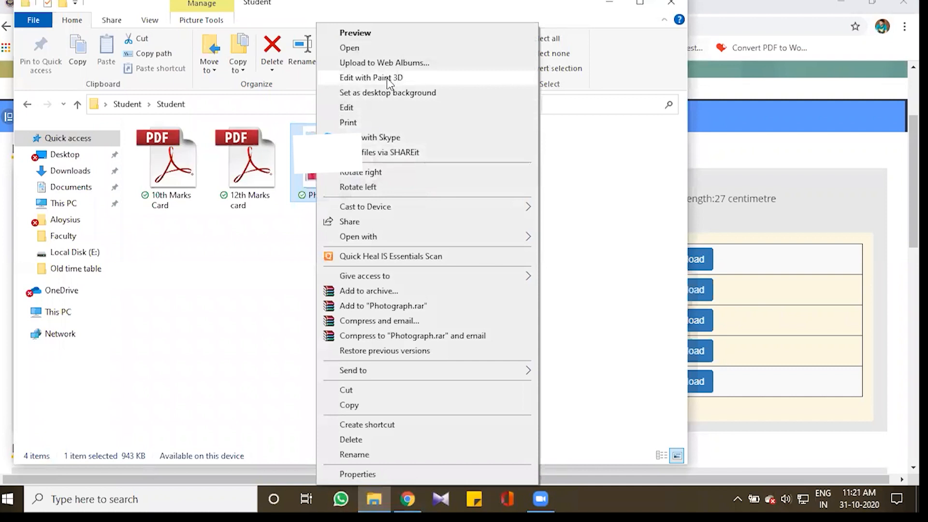
left_click(381, 48)
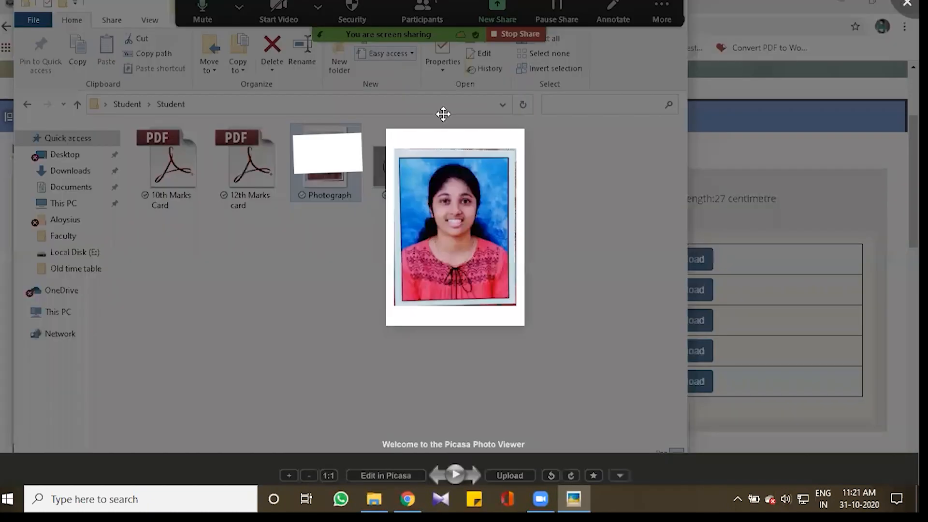
left_click(906, 3)
Open the Photograph image from the Student folder in Paint and resize it to 1000 pixels wide, maintaining the aspect ratio
right_click(322, 179)
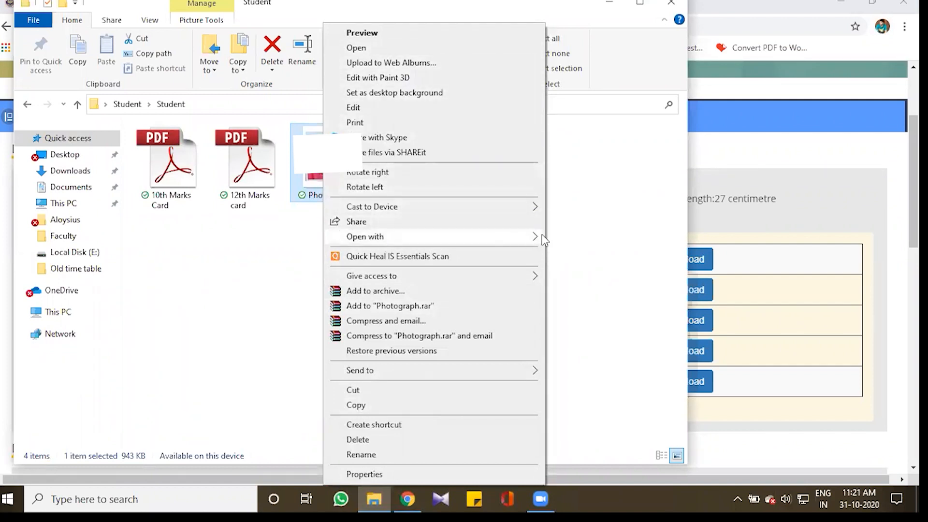
mouse_move(532, 237)
left_click(574, 238)
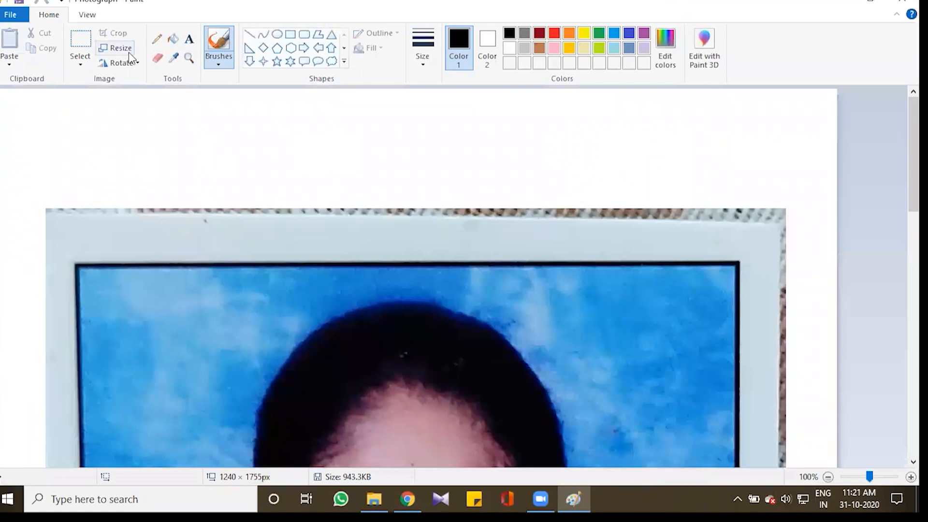
left_click(128, 52)
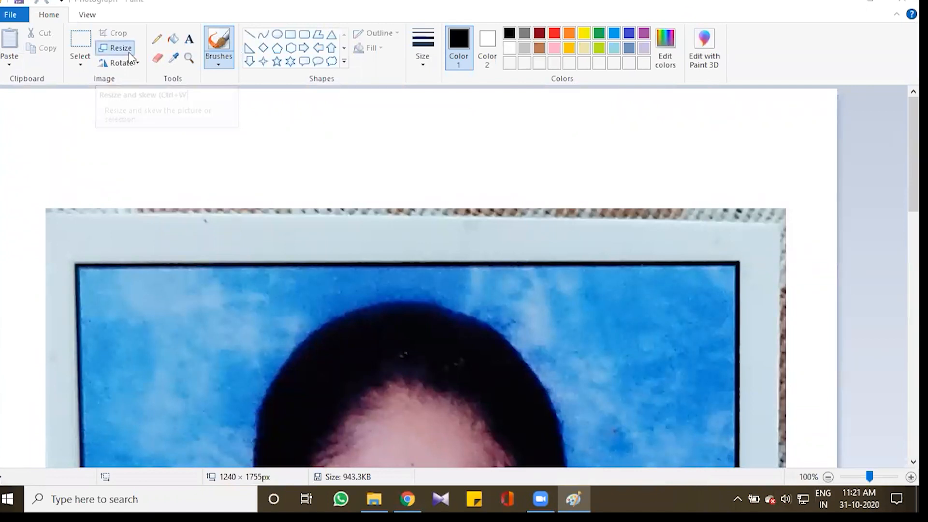
left_click(141, 97)
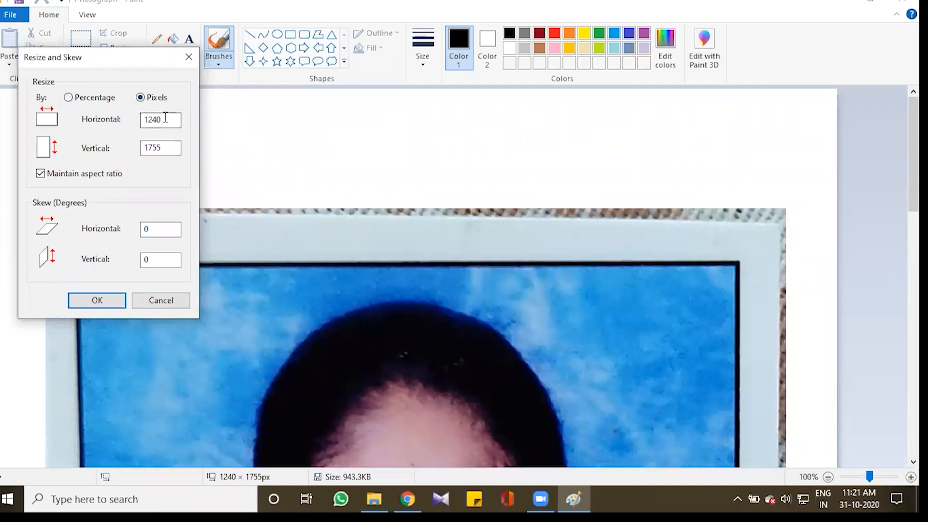
left_click_drag(165, 120, 136, 121)
type("1000")
left_click(105, 298)
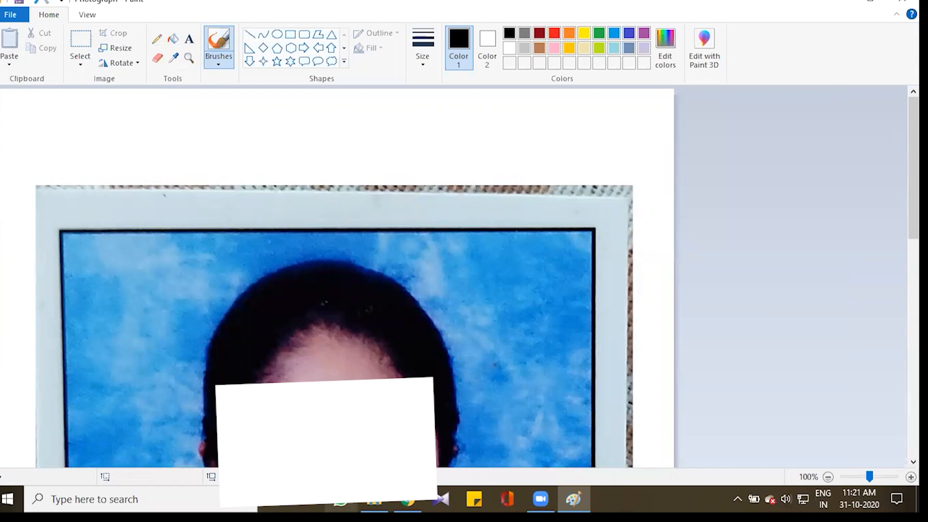
Resize the photograph to 800 pixels wide with the aspect ratio maintained and save the image
left_click(115, 48)
left_click(156, 99)
left_click_drag(162, 119, 143, 119)
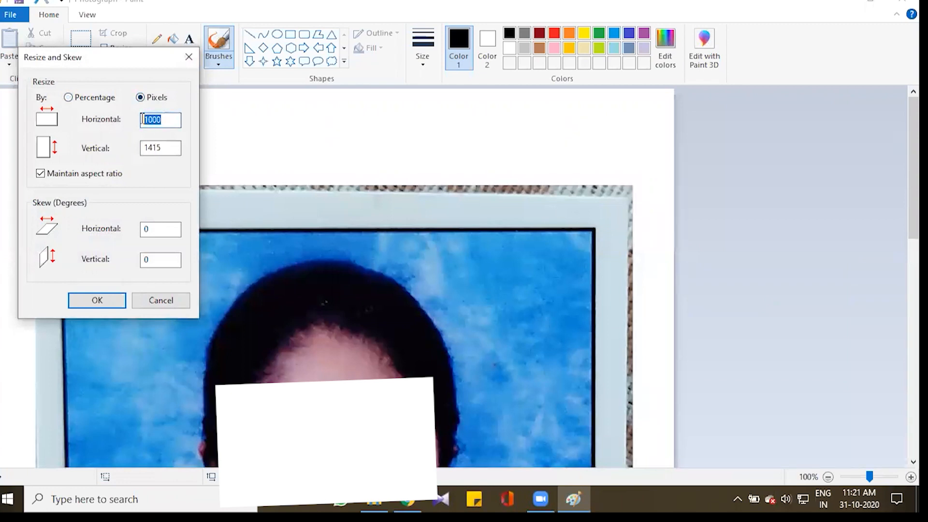
type("800")
left_click(97, 300)
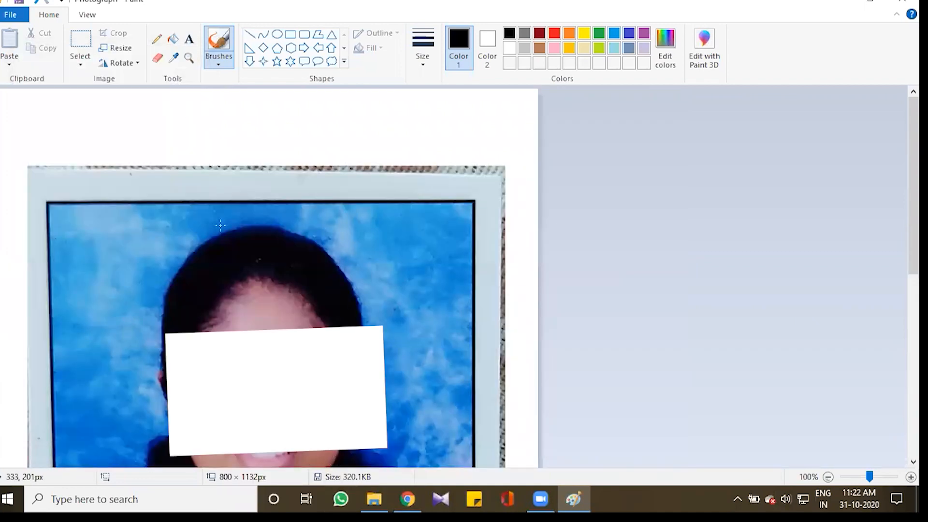
key("ctrl+s")
left_click(114, 48)
left_click(157, 97)
left_click(159, 122)
double_click(159, 121)
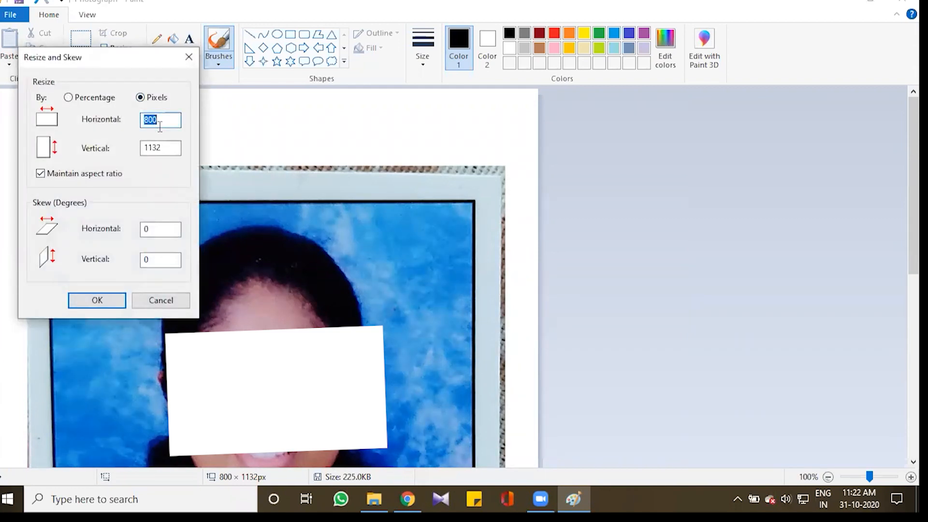
left_click(188, 57)
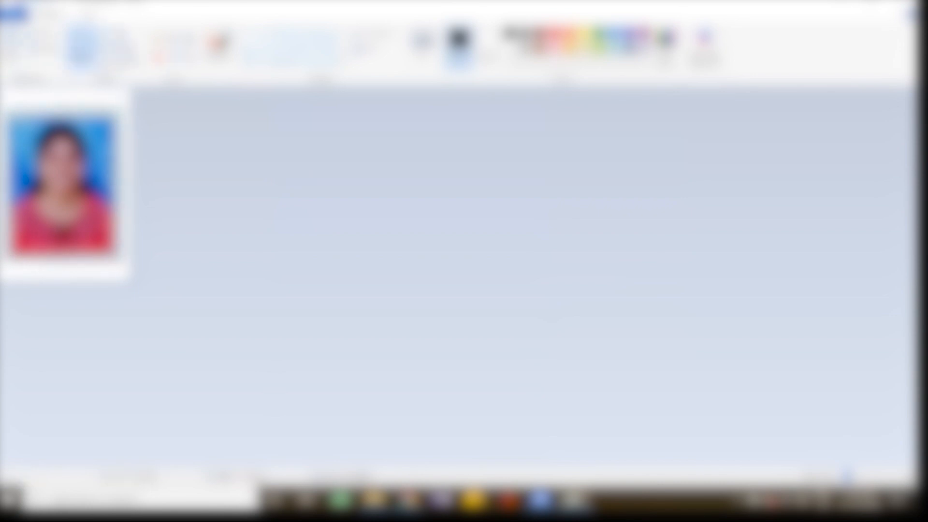
Crop the photograph tightly around the portrait to about 395 by 500 pixels and close Paint
key("ctrl+shift+x")
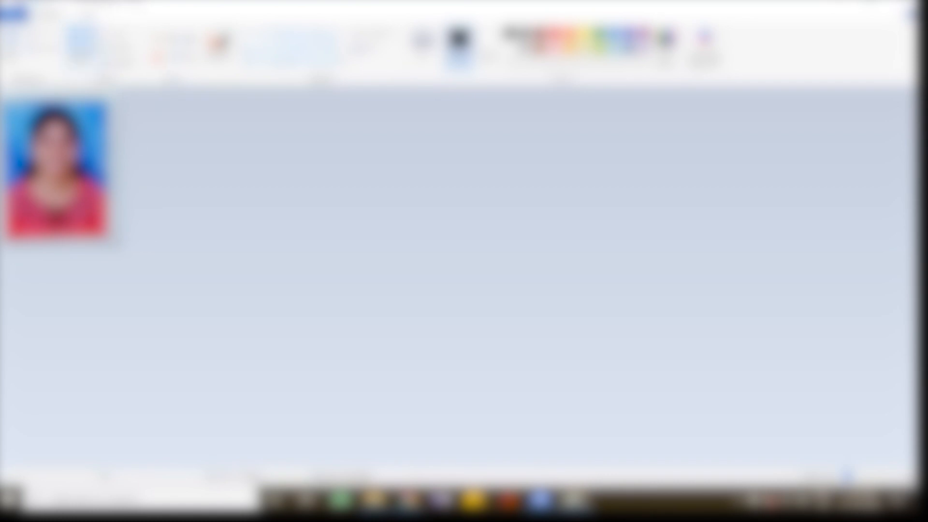
left_click(81, 46)
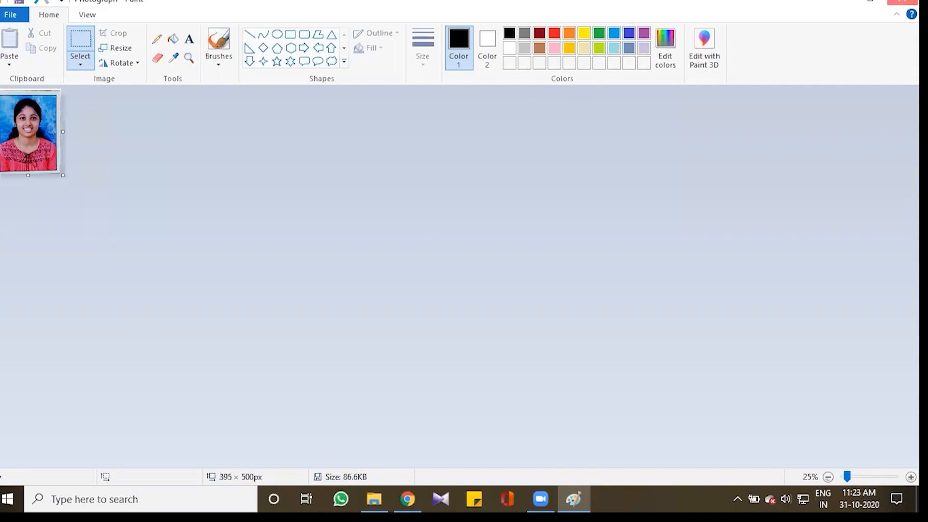
left_click(902, 2)
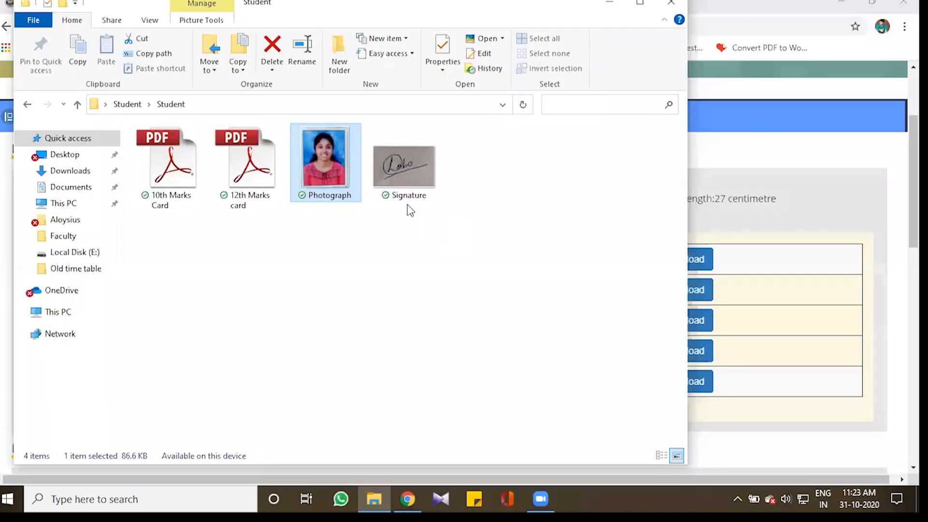
Upload the reduced Photograph image from the Student folder as the applicant's photo in the registration form
left_click(704, 256)
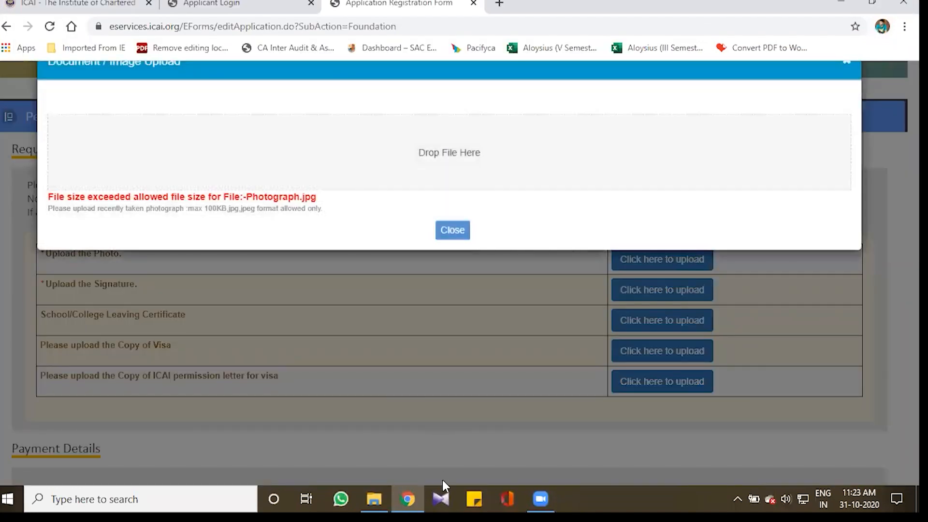
left_click(374, 498)
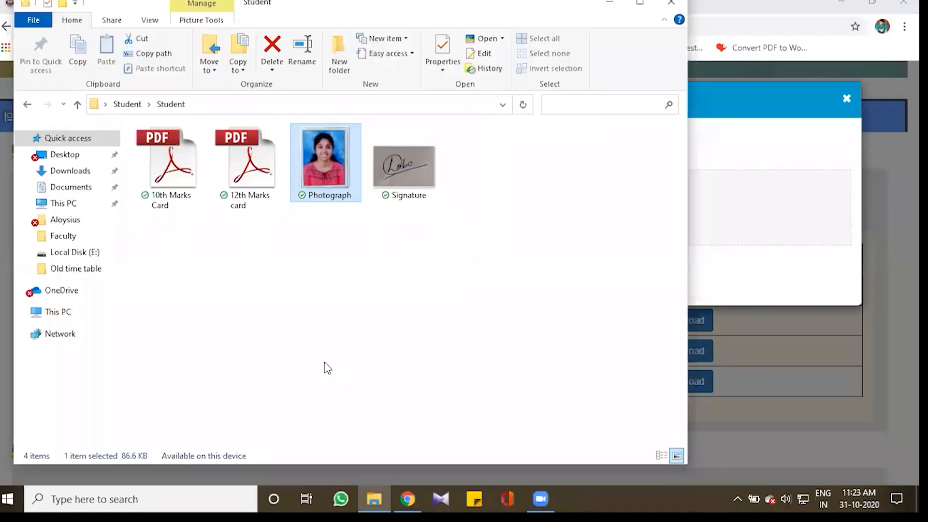
left_click_drag(327, 165, 770, 244)
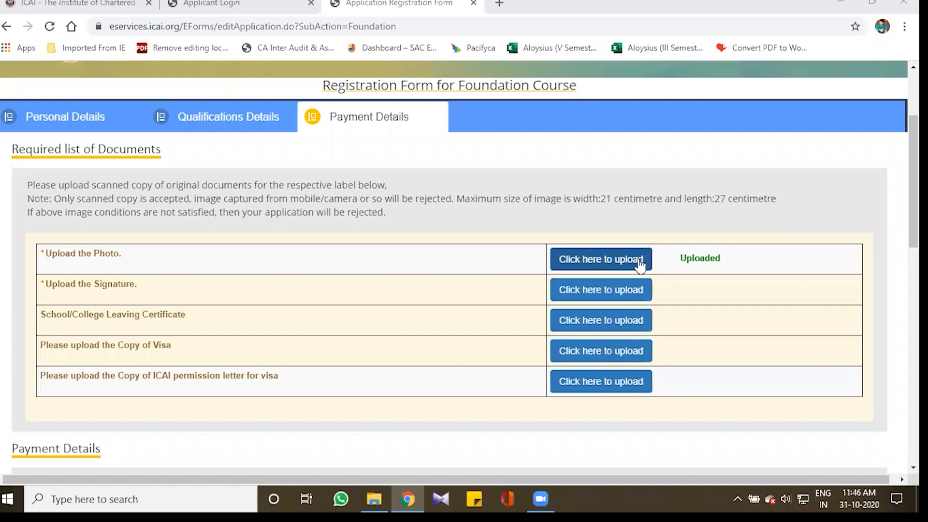
Open the upload dialog for the signature to check its file requirements and close it
left_click(627, 290)
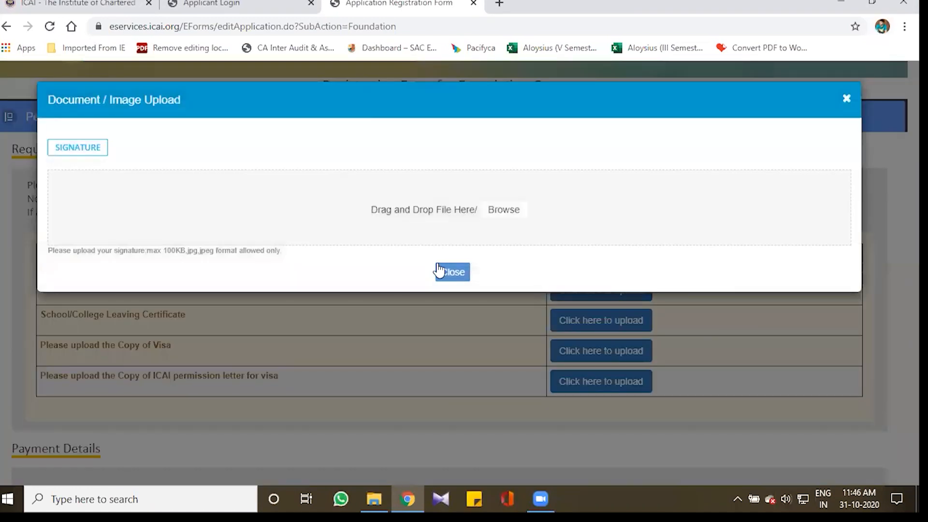
left_click(438, 270)
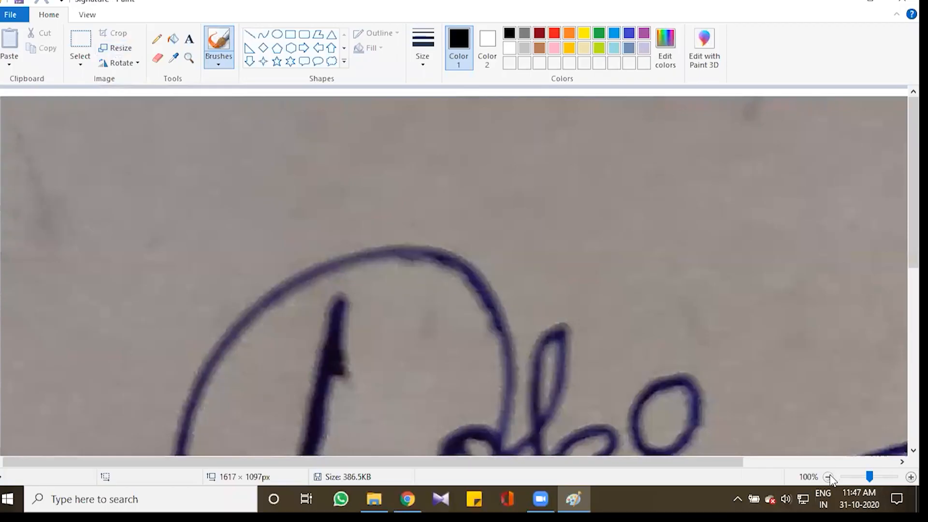
Crop the Signature image in Paint around the handwriting to about 989 by 709 pixels and save it
scroll(170, 83, "down", 2)
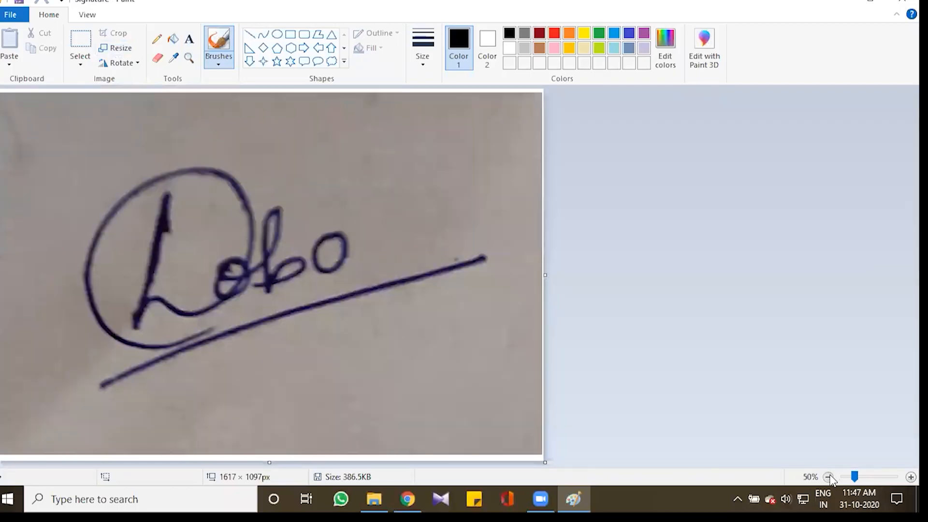
left_click(80, 41)
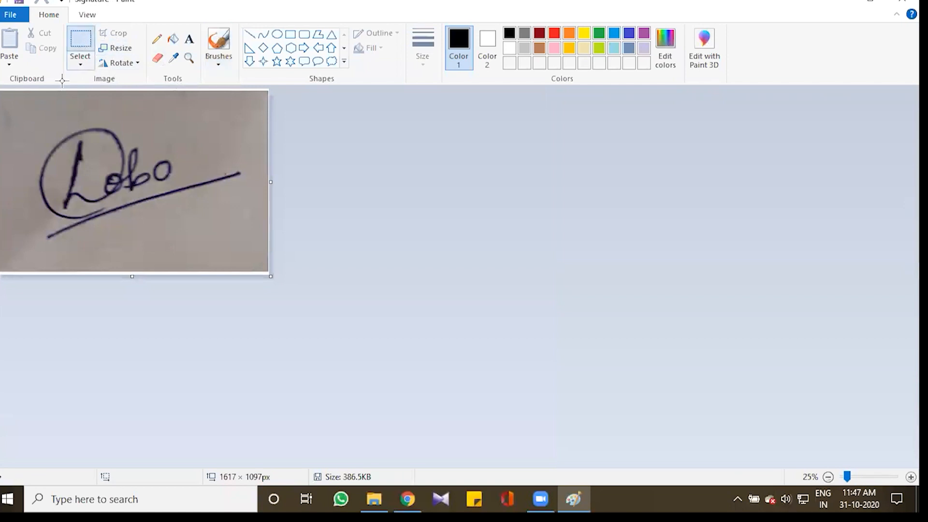
mouse_move(36, 119)
left_mouse_down()
mouse_move(33, 255)
mouse_move(157, 236)
mouse_move(236, 238)
mouse_move(206, 239)
left_mouse_up()
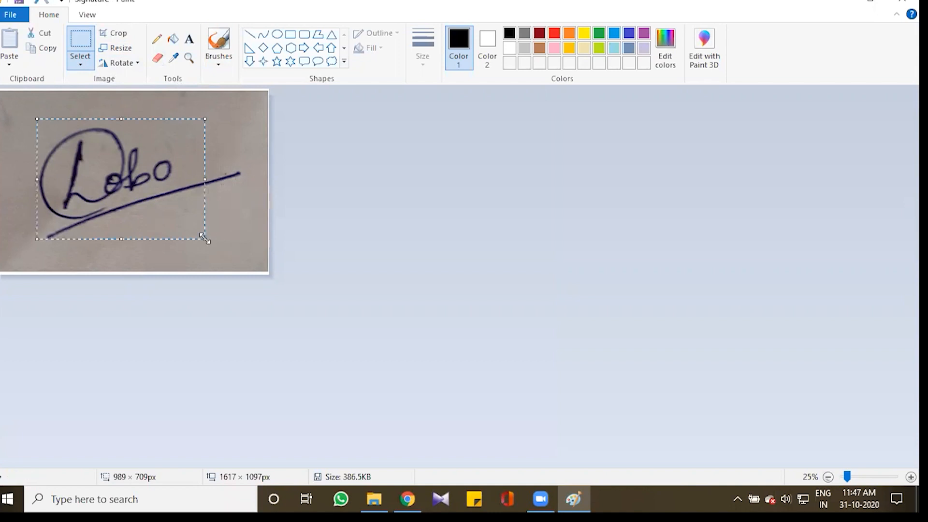
left_click(114, 33)
key("ctrl+s")
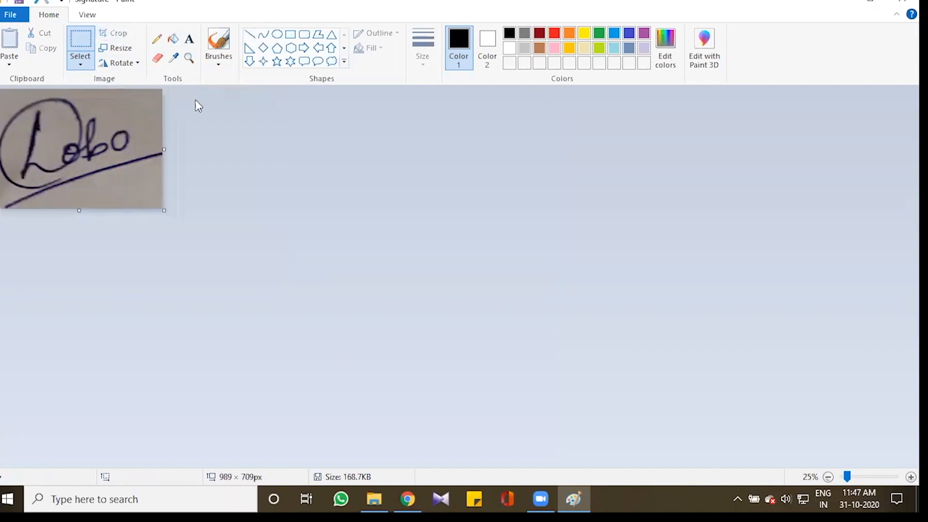
Resize the signature image to 700 pixels wide with the aspect ratio maintained, save it and close Paint
left_click(117, 47)
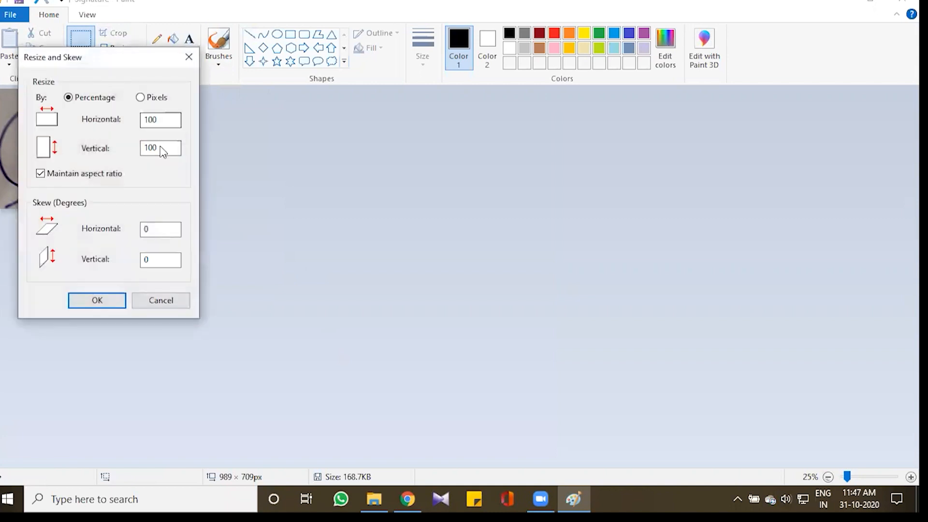
left_click(140, 98)
left_click_drag(159, 120, 126, 124)
type("700")
left_click(112, 296)
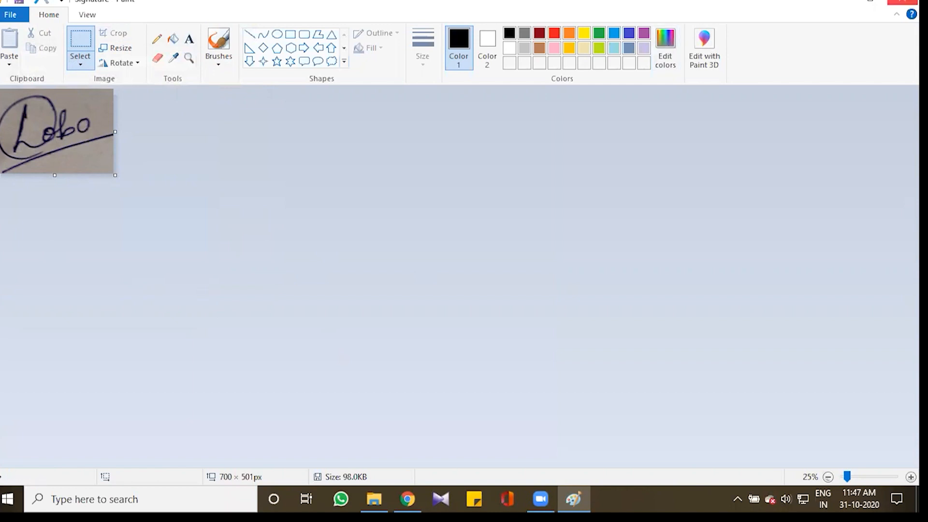
left_click(902, 2)
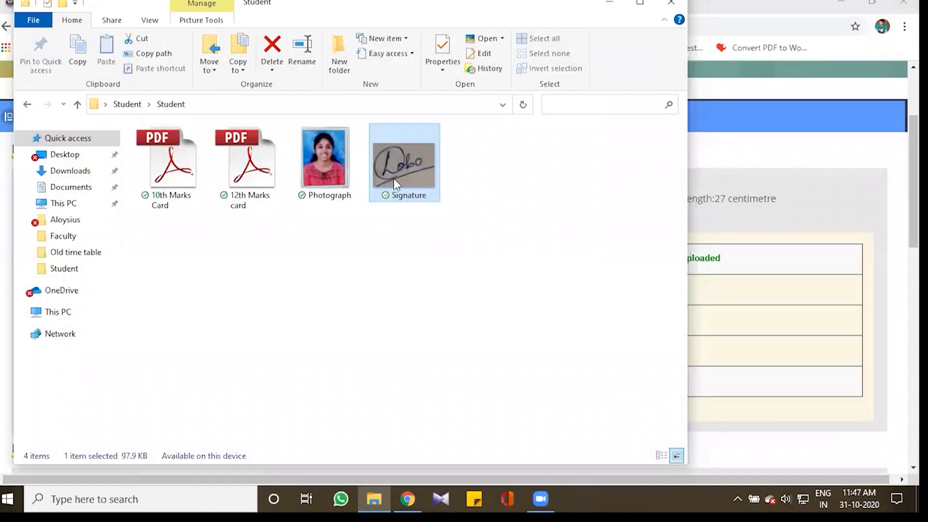
Upload Signature.jpg from the Student folder as the applicant's signature and close the upload dialog
left_click_drag(416, 162, 728, 228)
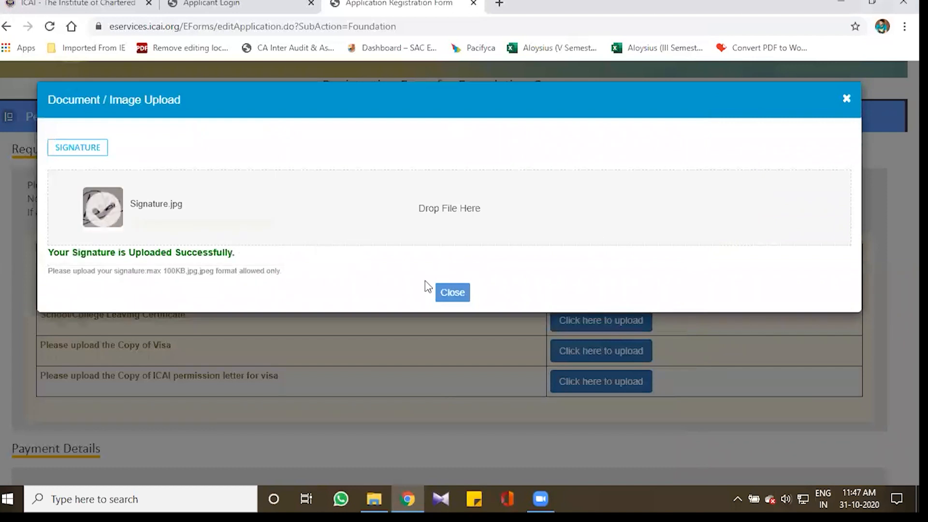
left_click(445, 298)
Review the payment details and course fees, and request an OTP for submitting the registration form
scroll(293, 363, "down", 3)
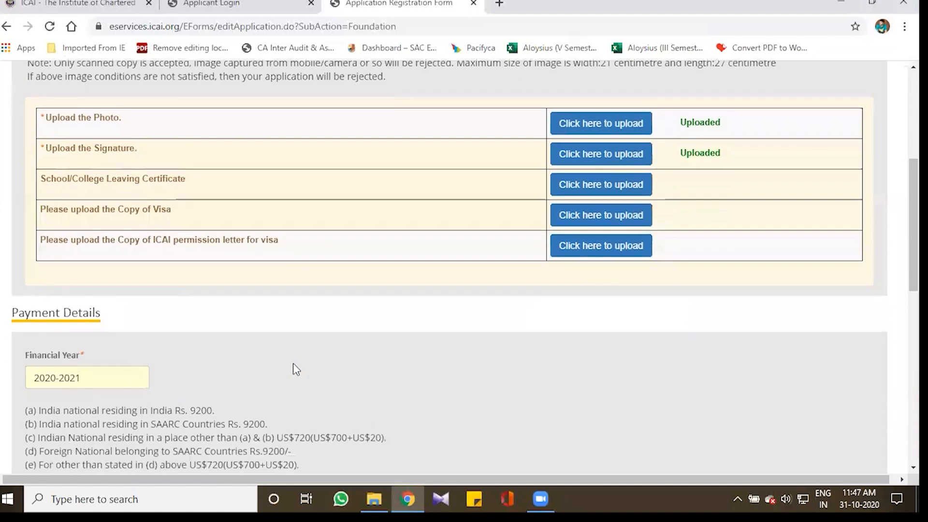
scroll(487, 324, "down", 3)
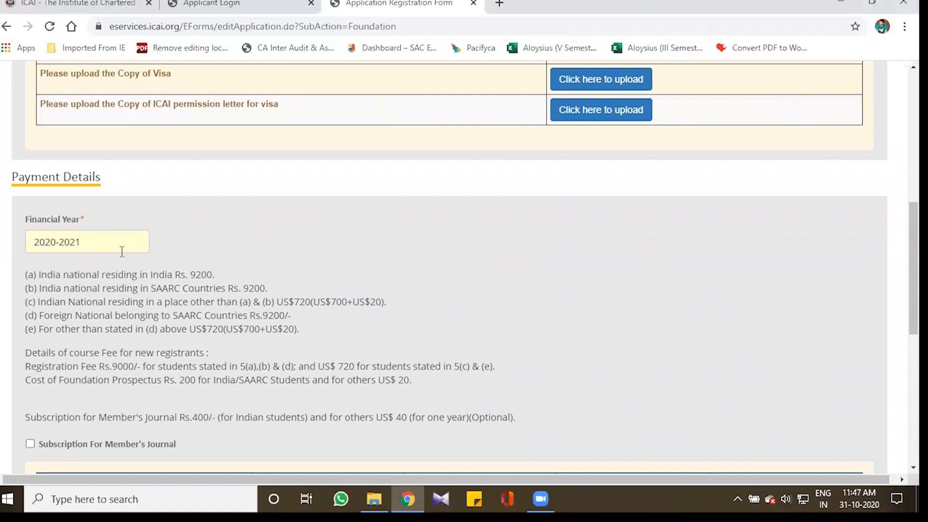
scroll(105, 245, "down", 1)
scroll(105, 245, "down", 3)
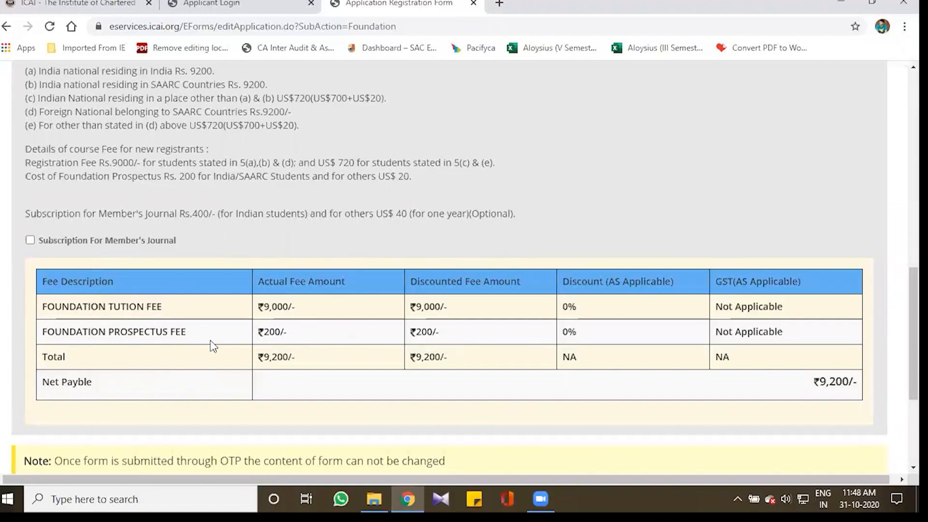
scroll(398, 343, "down", 2)
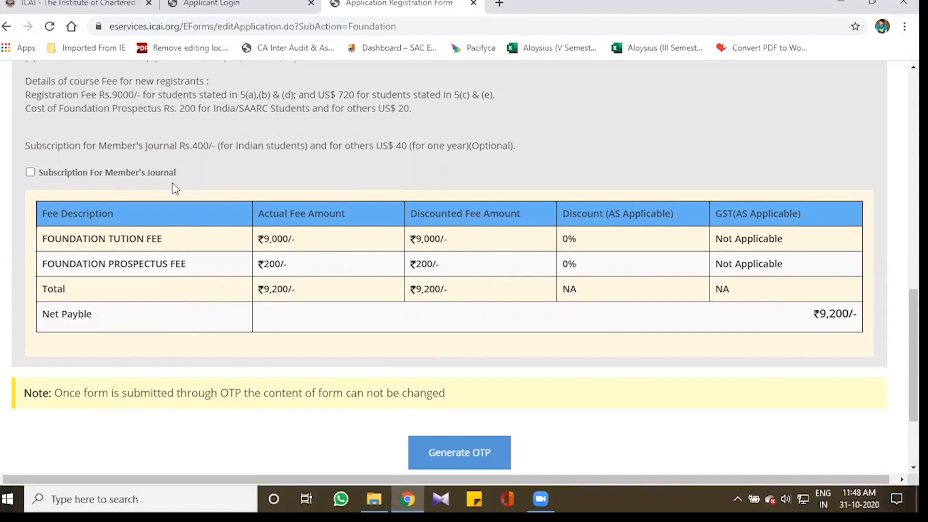
scroll(458, 438, "down", 1)
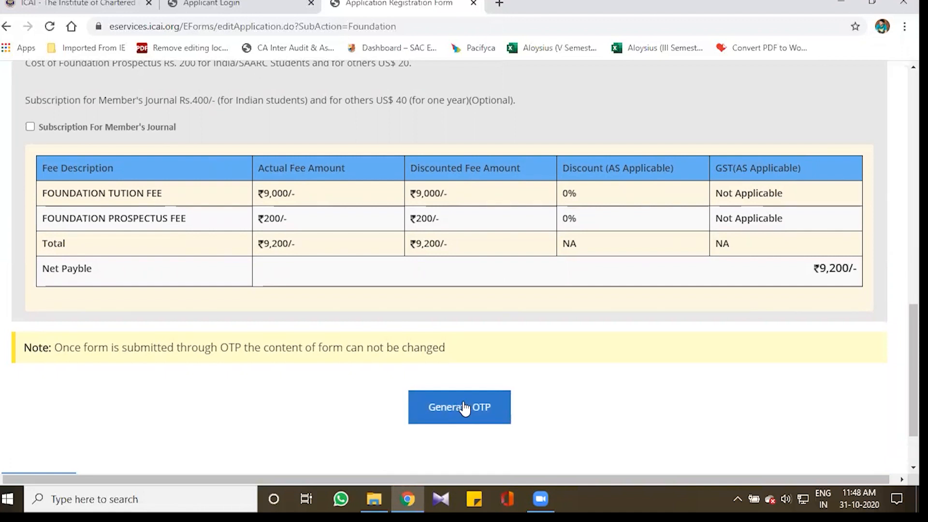
left_click(461, 410)
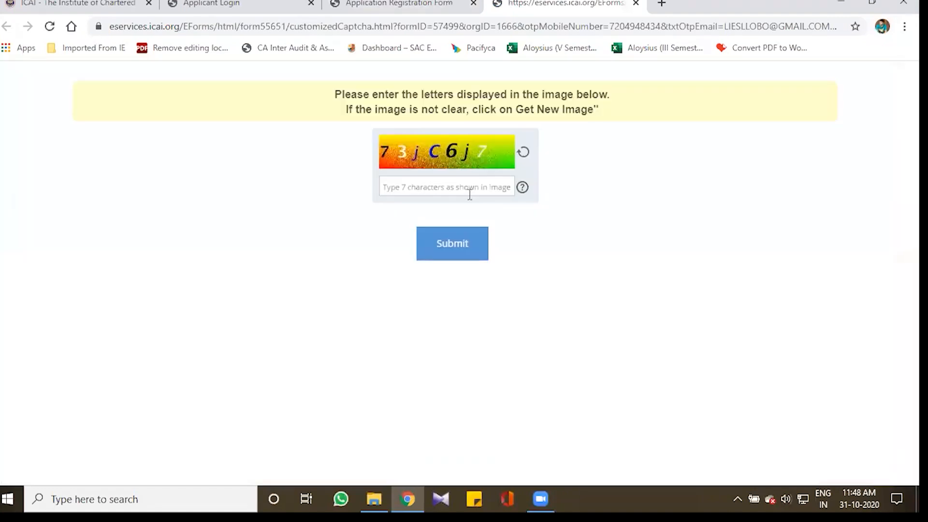
Enter the captcha characters shown in the image, submit them and acknowledge the message
type("73jc")
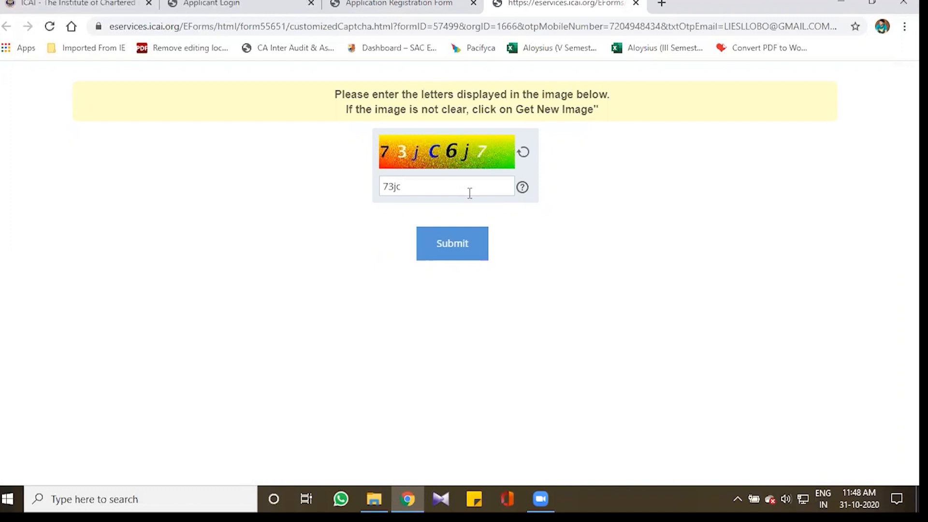
type("6j7")
left_click(455, 238)
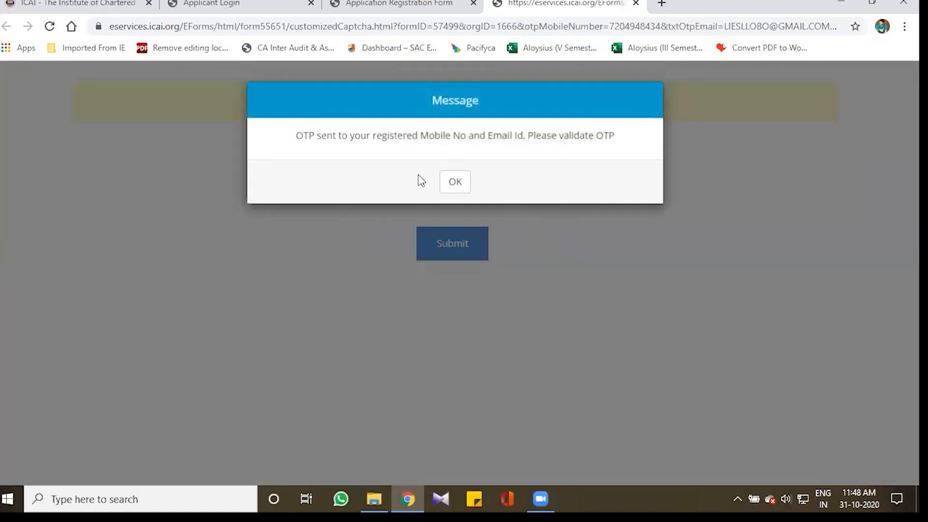
left_click(455, 182)
Enter the received OTP below the fee table and validate it
scroll(532, 391, "down", 1)
left_click(512, 377)
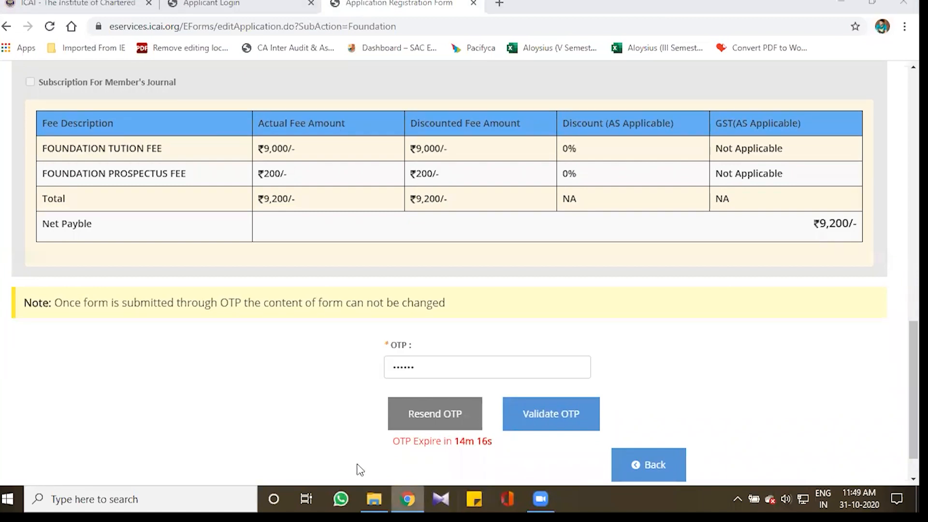
left_click(551, 409)
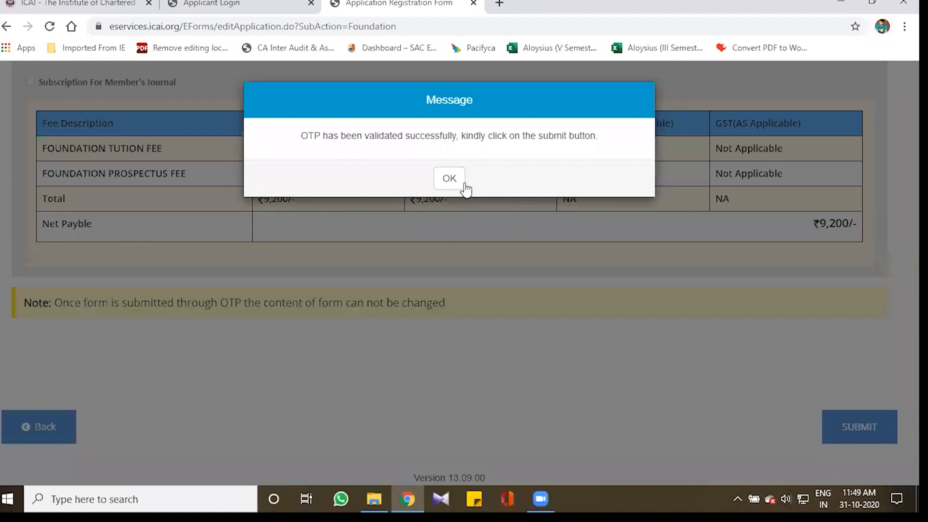
Acknowledge the OTP message and submit the Foundation Course registration form, confirming the submission to proceed to online payment
left_click(457, 182)
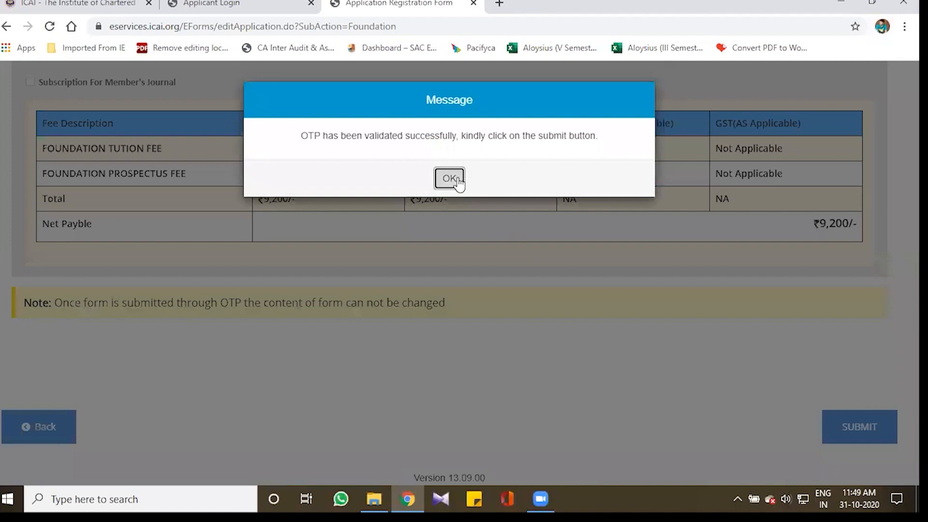
left_click(857, 441)
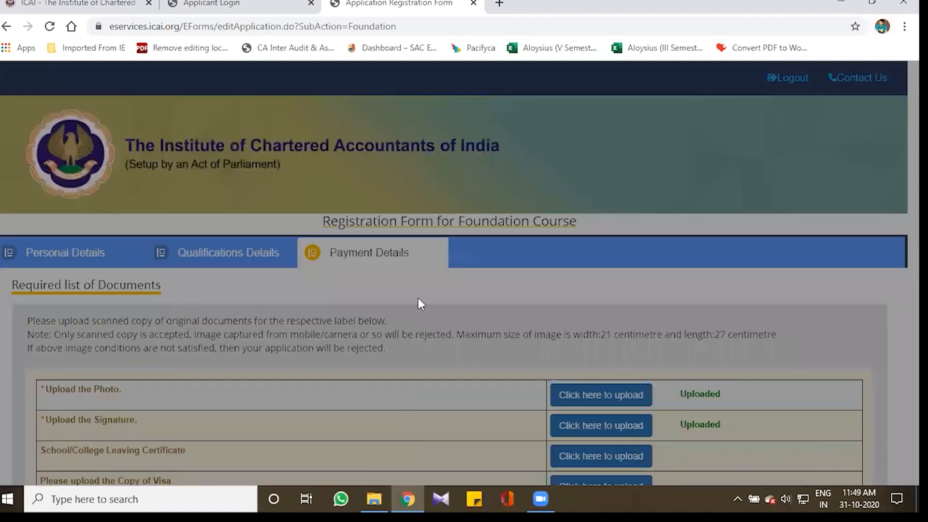
left_click(427, 179)
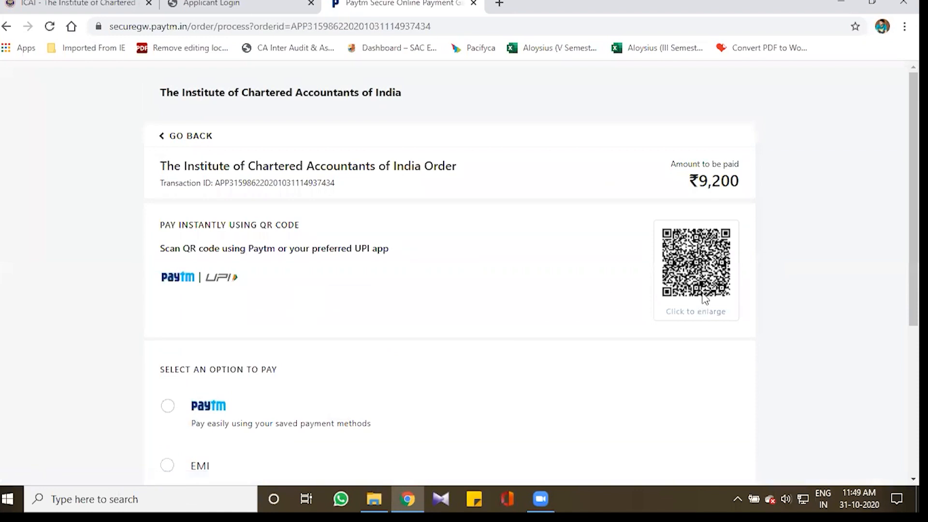
Pay the fee by Debit Card, entering the card number, expiry date and CVV, and decline saving these credentials in the browser
scroll(661, 315, "down", 2)
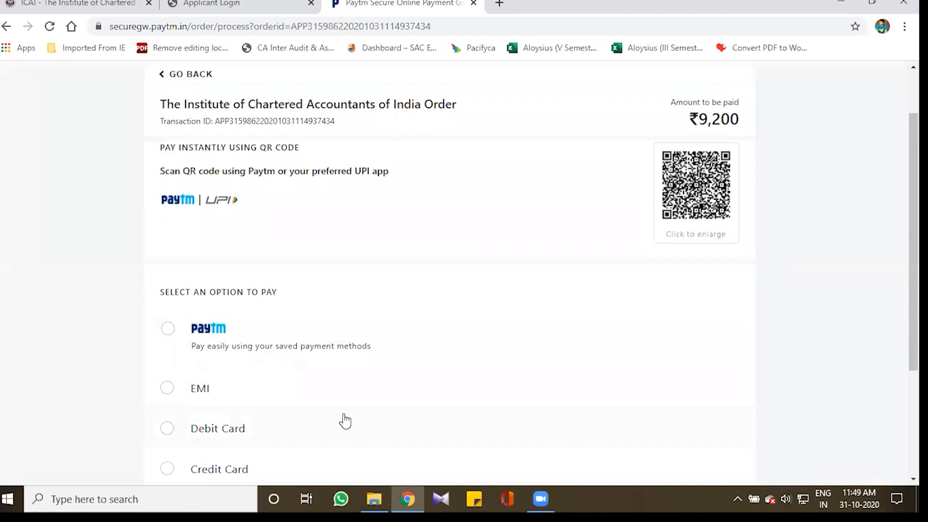
scroll(345, 421, "down", 1)
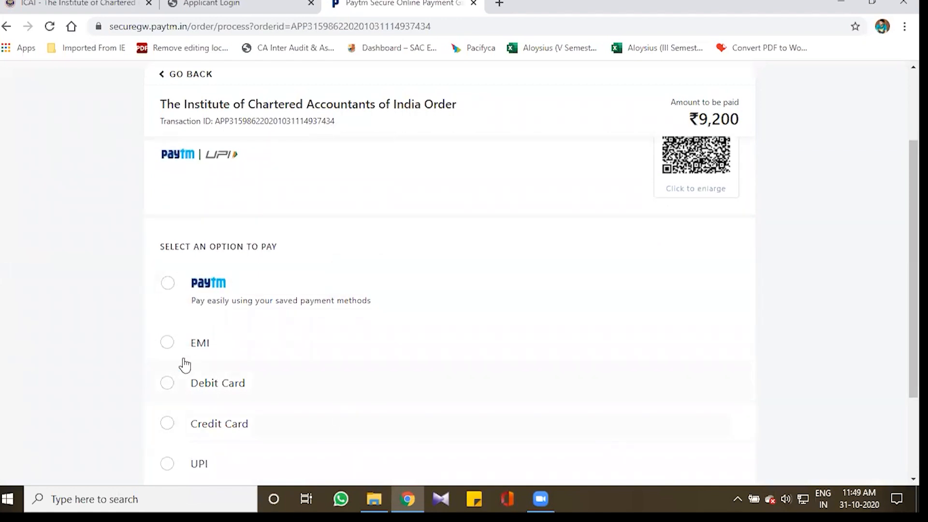
left_click(170, 385)
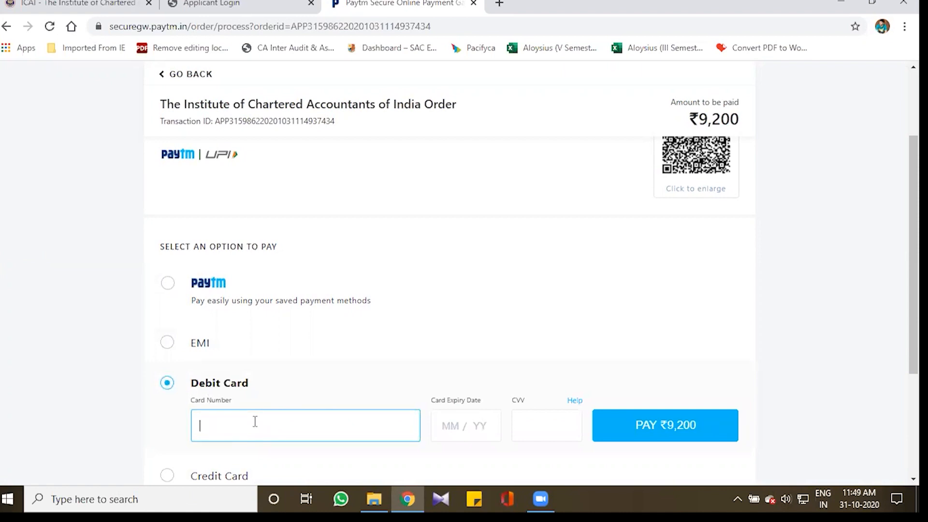
type("4????")
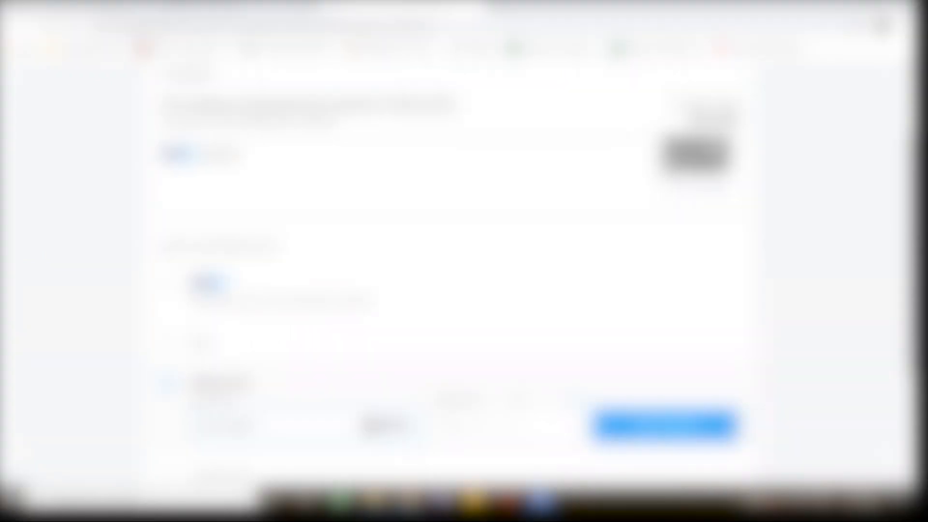
type("????")
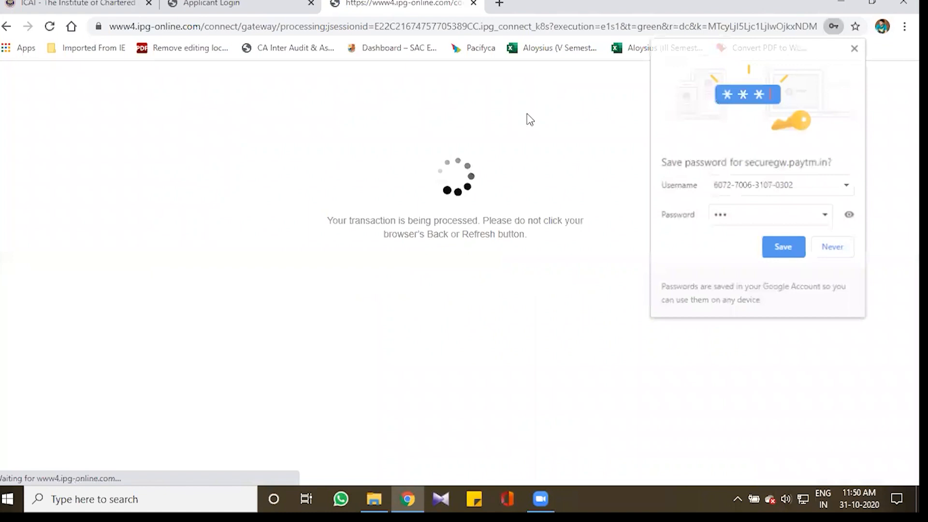
left_click(837, 249)
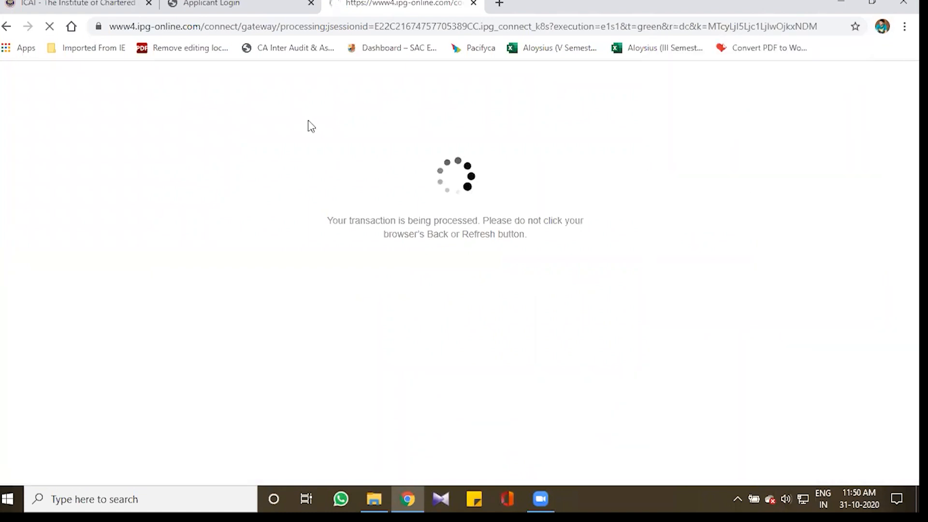